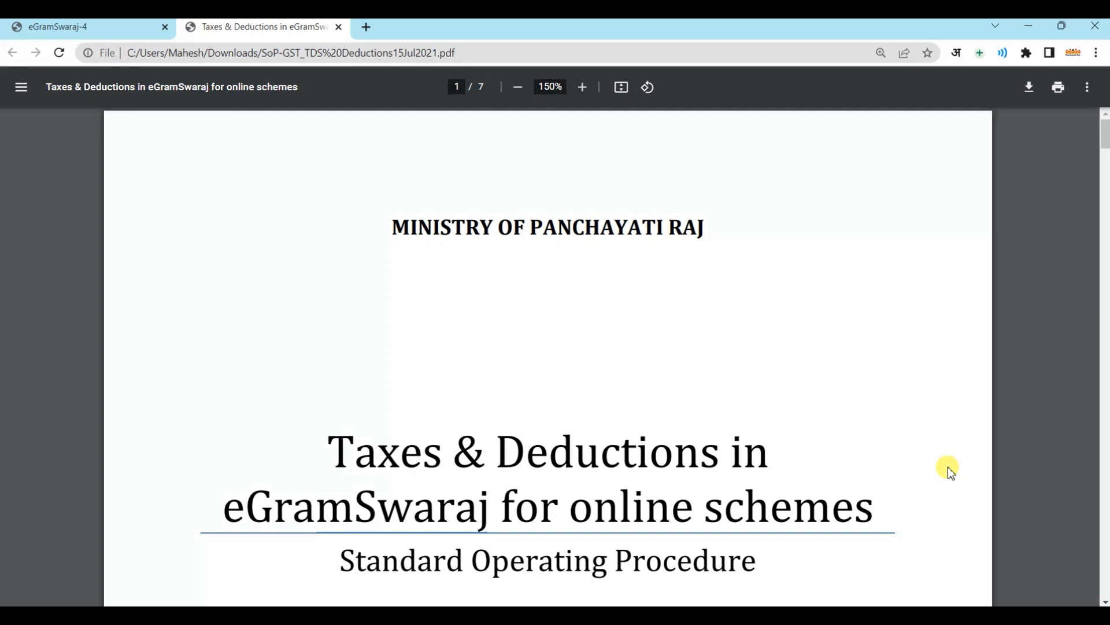
Scroll the guide past its Contents page to section 1, Payment Voucher (Maker Login), on page 3
scroll(951, 471, "down", 15)
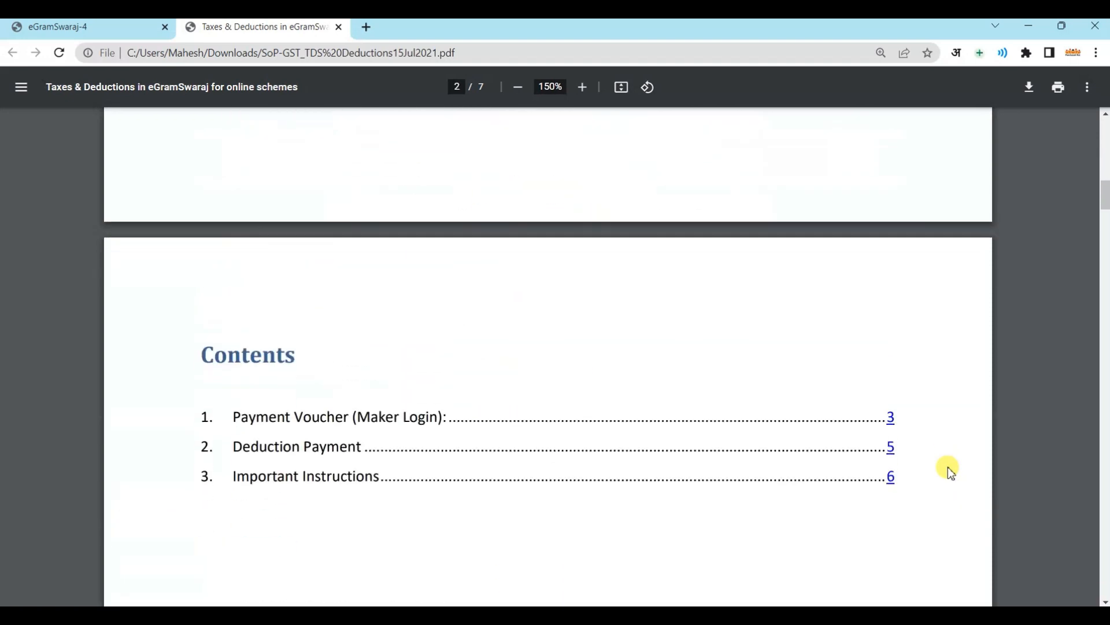
scroll(952, 471, "down", 4)
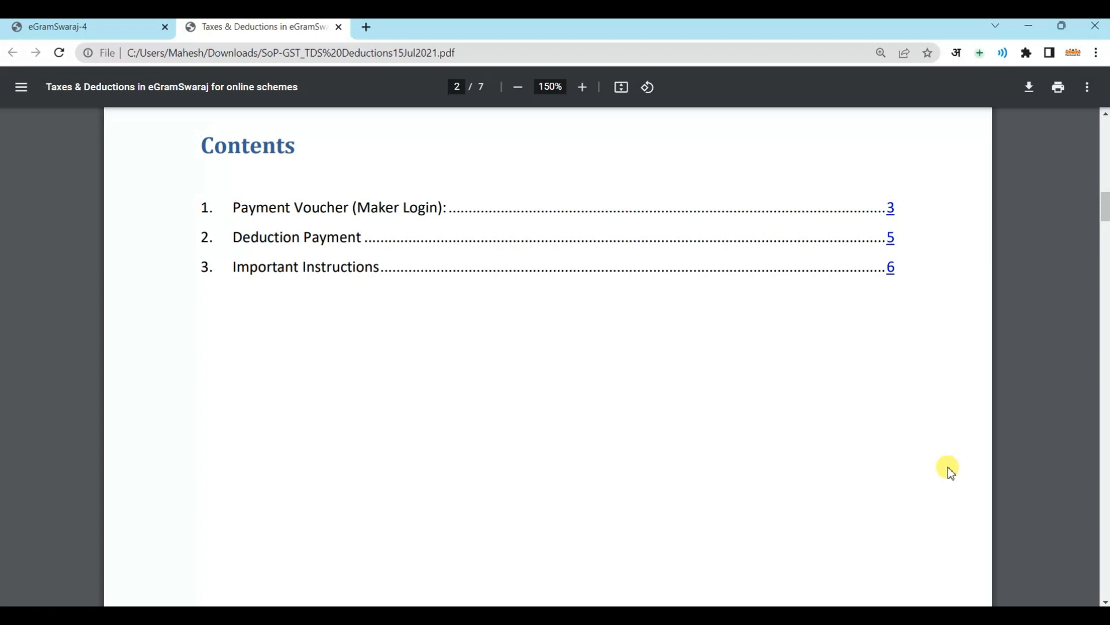
scroll(951, 472, "down", 10)
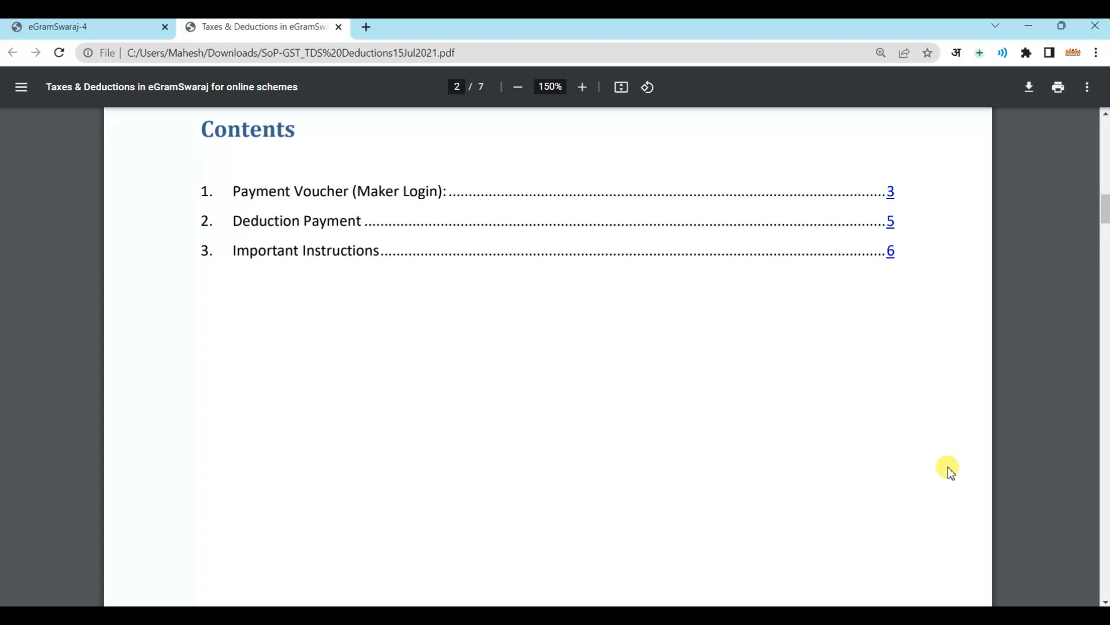
scroll(951, 471, "down", 6)
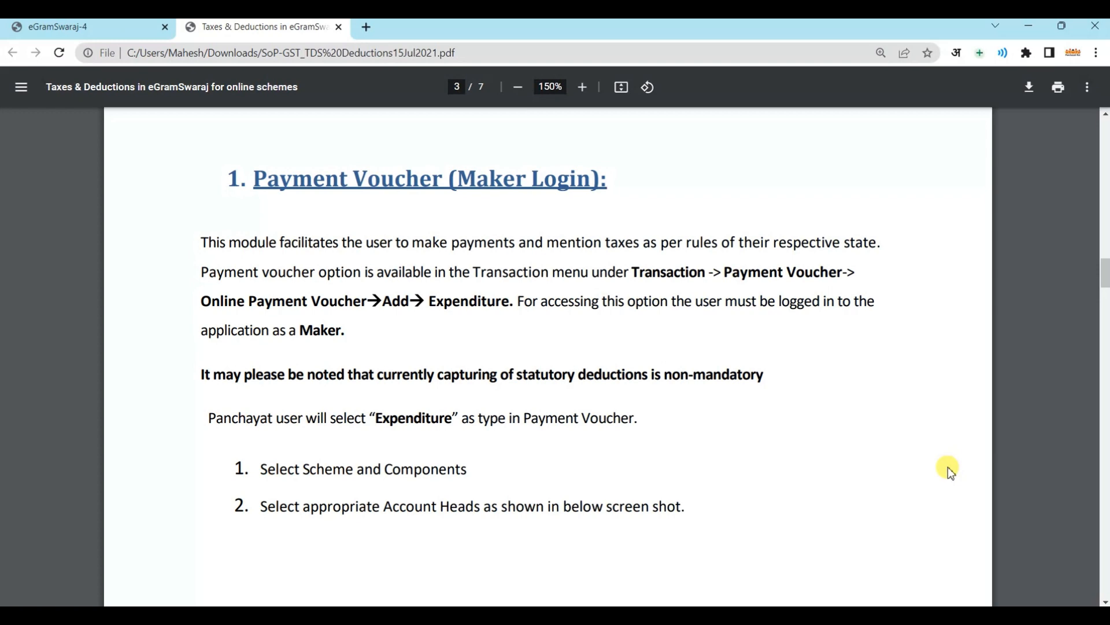
scroll(899, 477, "down", 1)
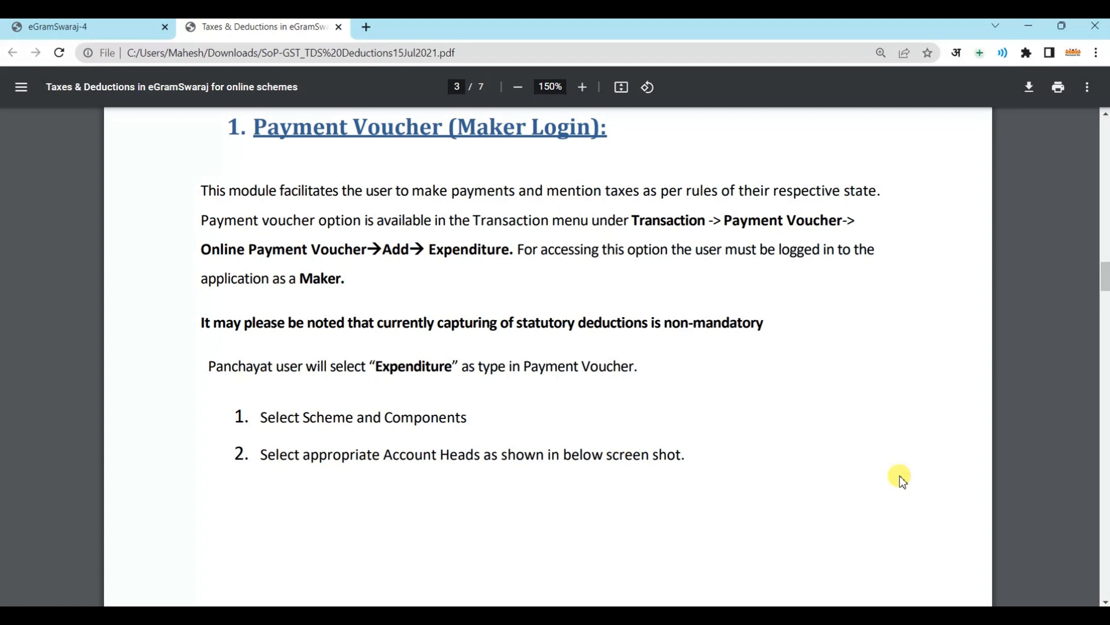
scroll(901, 479, "down", 10)
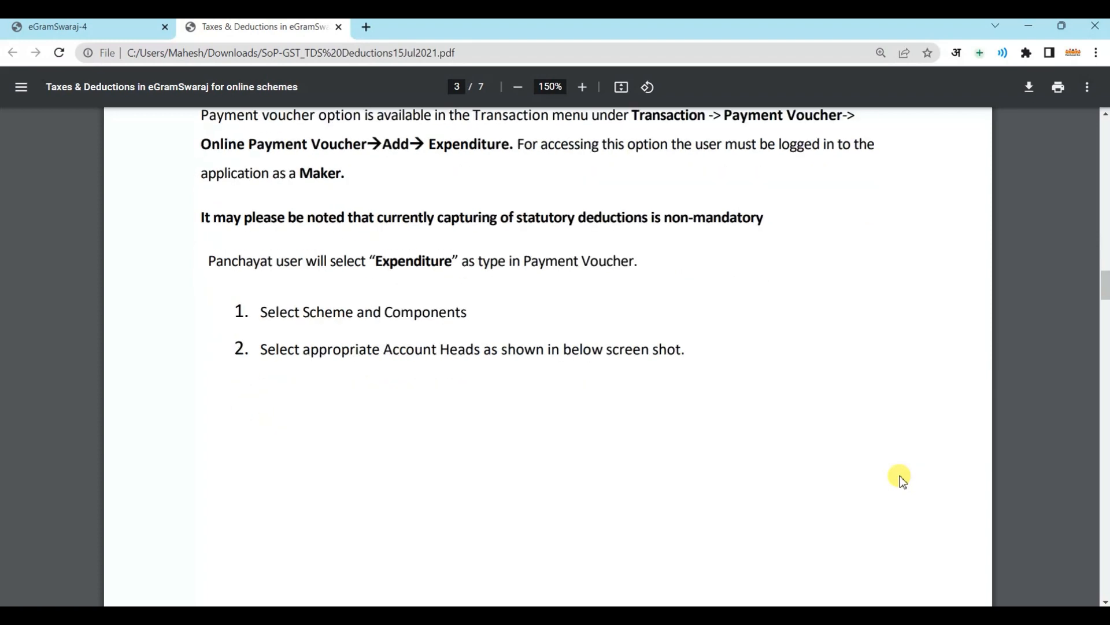
Scroll through the voucher form screenshots to steps 8–11 on page 6 and select step 11's text
scroll(901, 479, "down", 3)
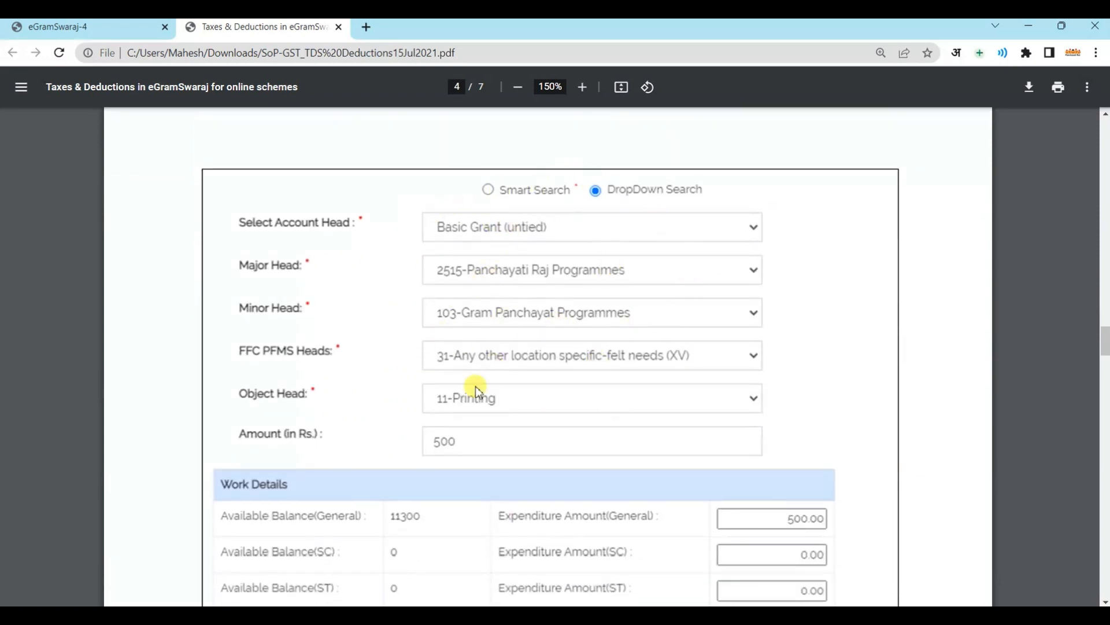
scroll(557, 485, "down", 1)
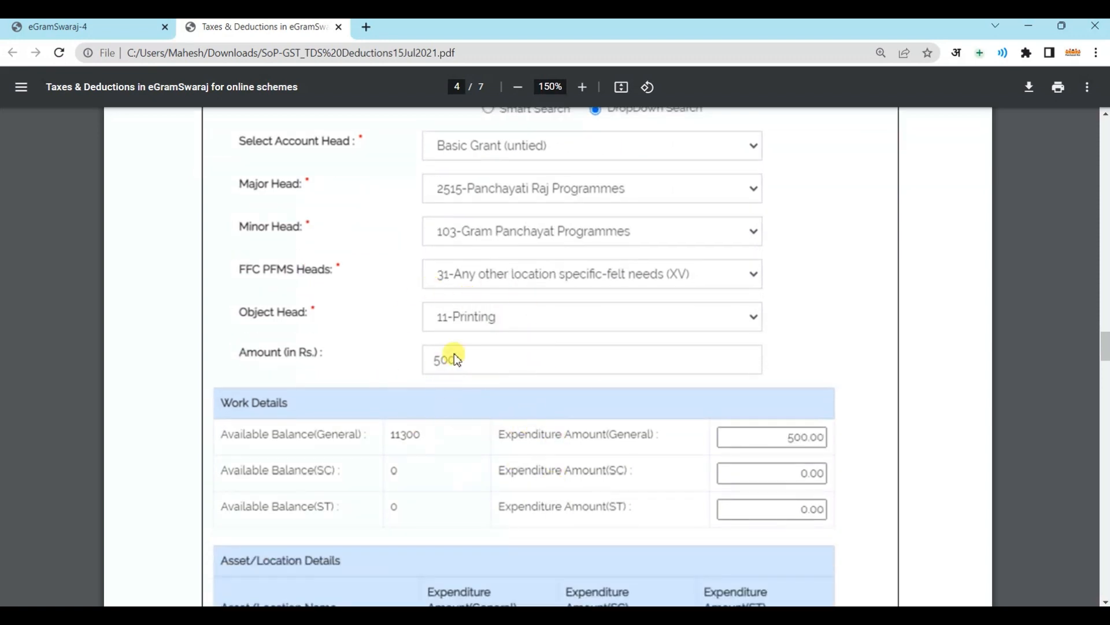
scroll(622, 440, "down", 4)
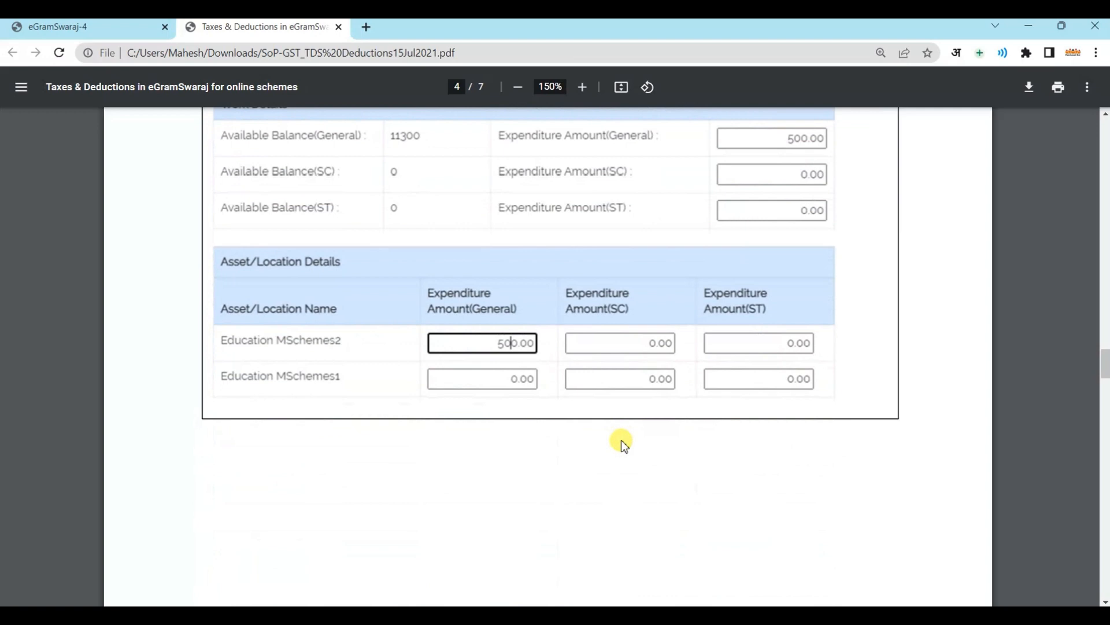
scroll(623, 444, "down", 10)
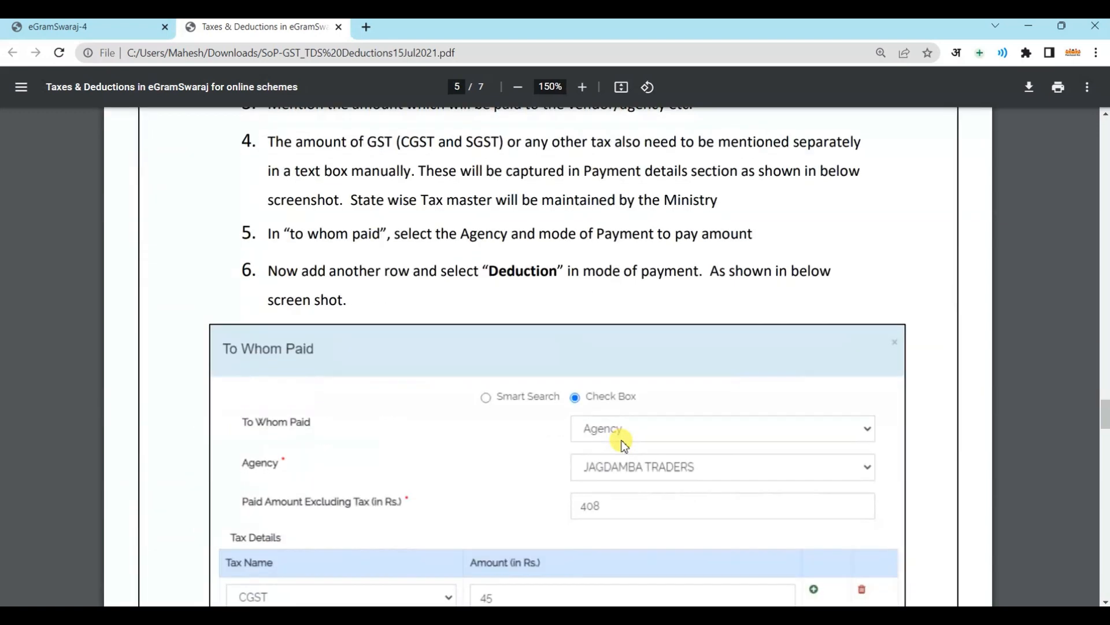
scroll(622, 443, "down", 2)
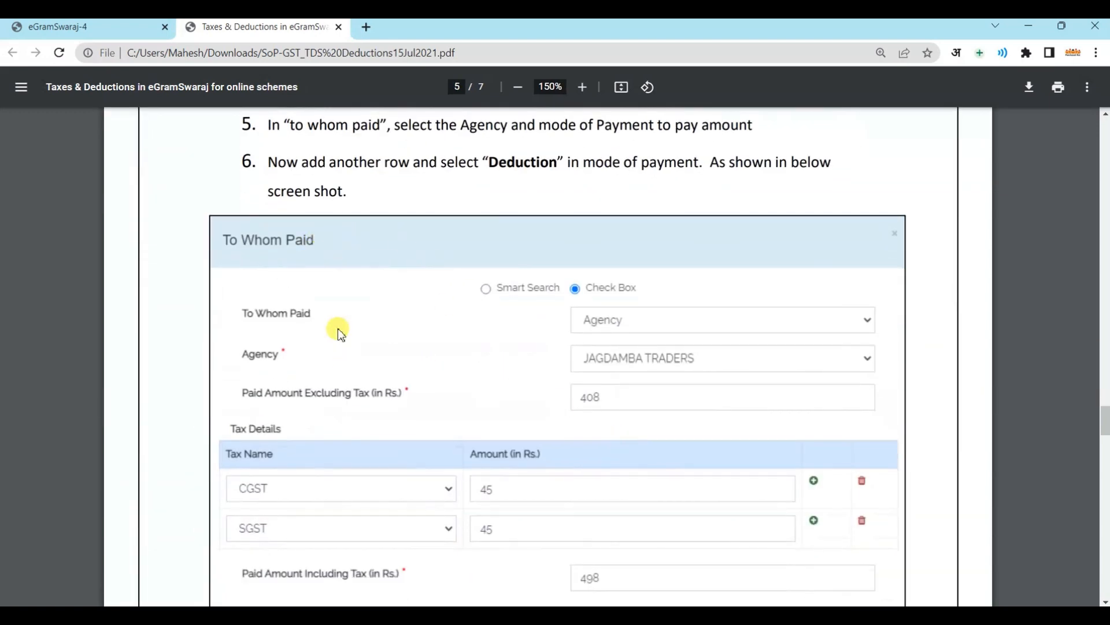
scroll(592, 425, "down", 2)
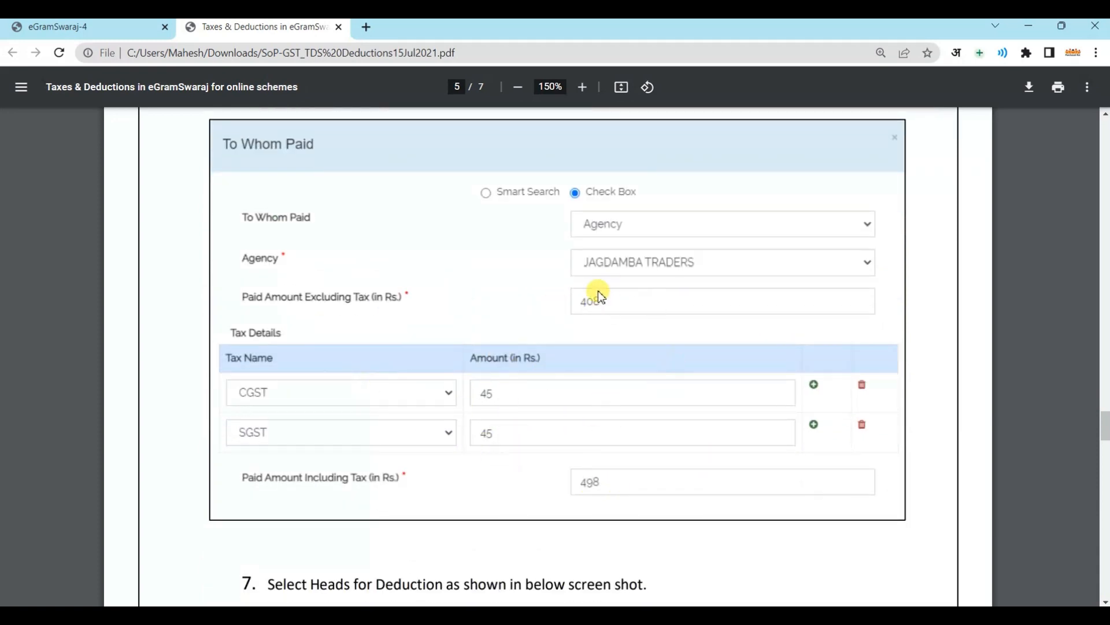
scroll(565, 468, "down", 3)
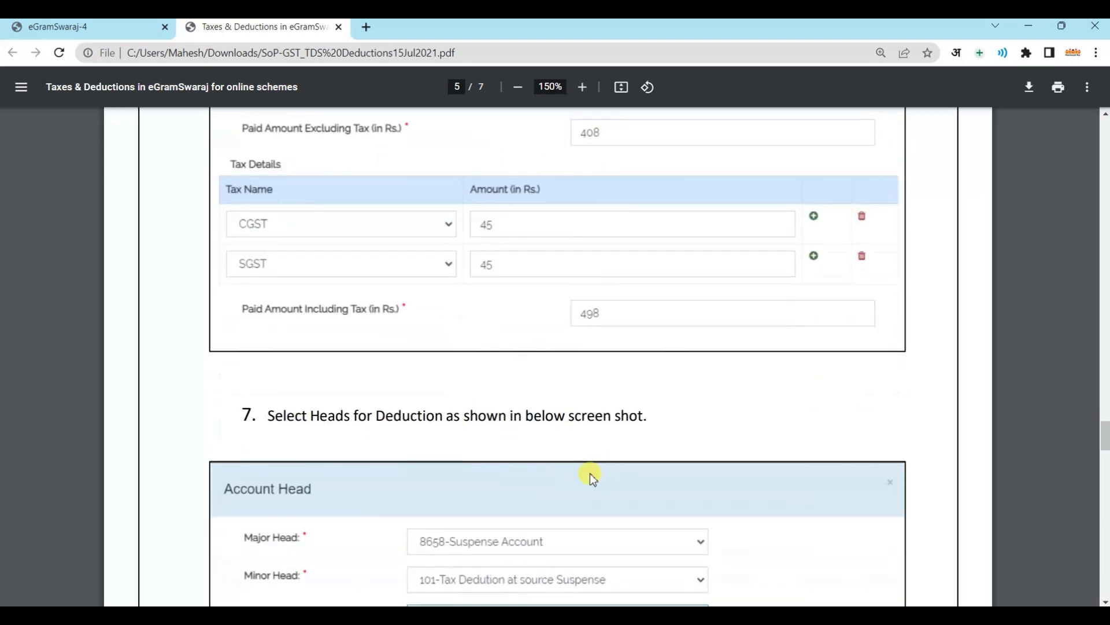
scroll(589, 476, "down", 3)
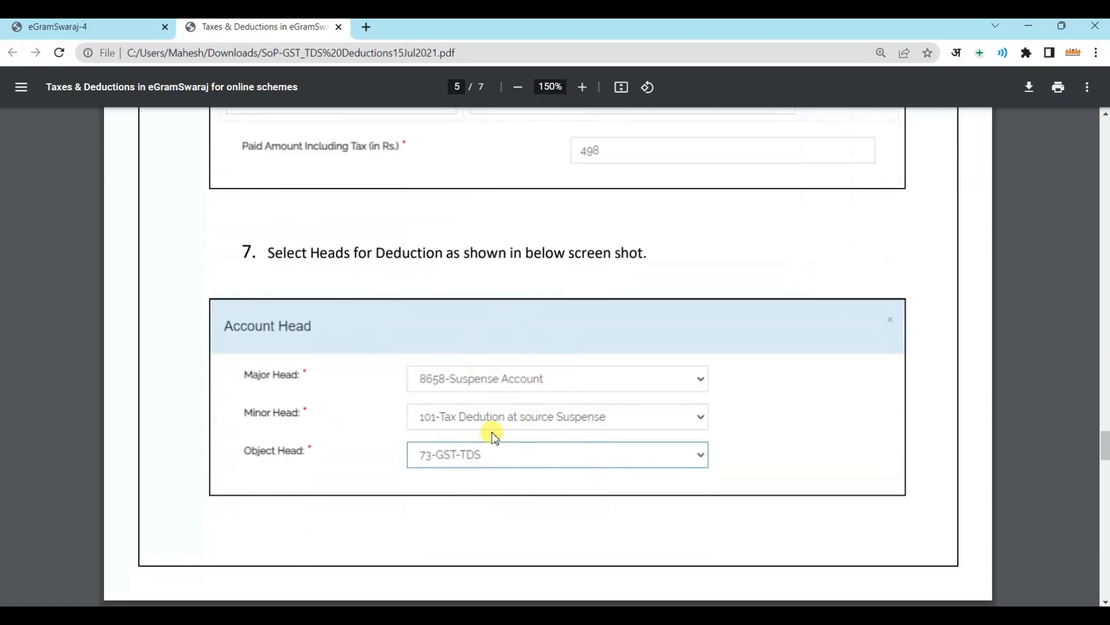
scroll(548, 435, "down", 2)
scroll(556, 407, "down", 7)
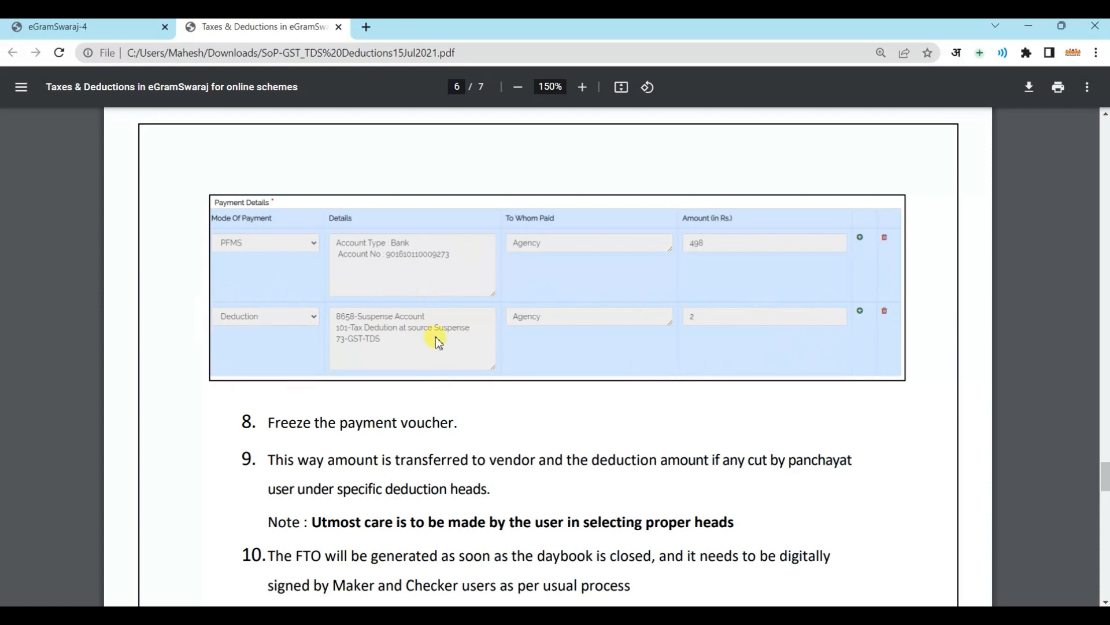
scroll(491, 340, "down", 2)
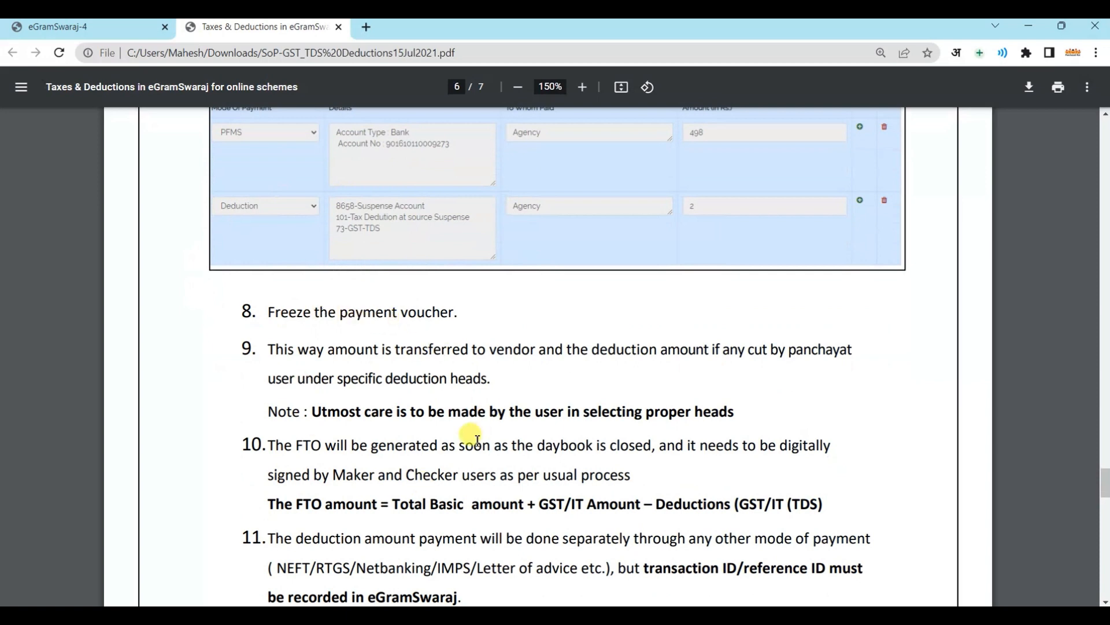
scroll(470, 436, "down", 2)
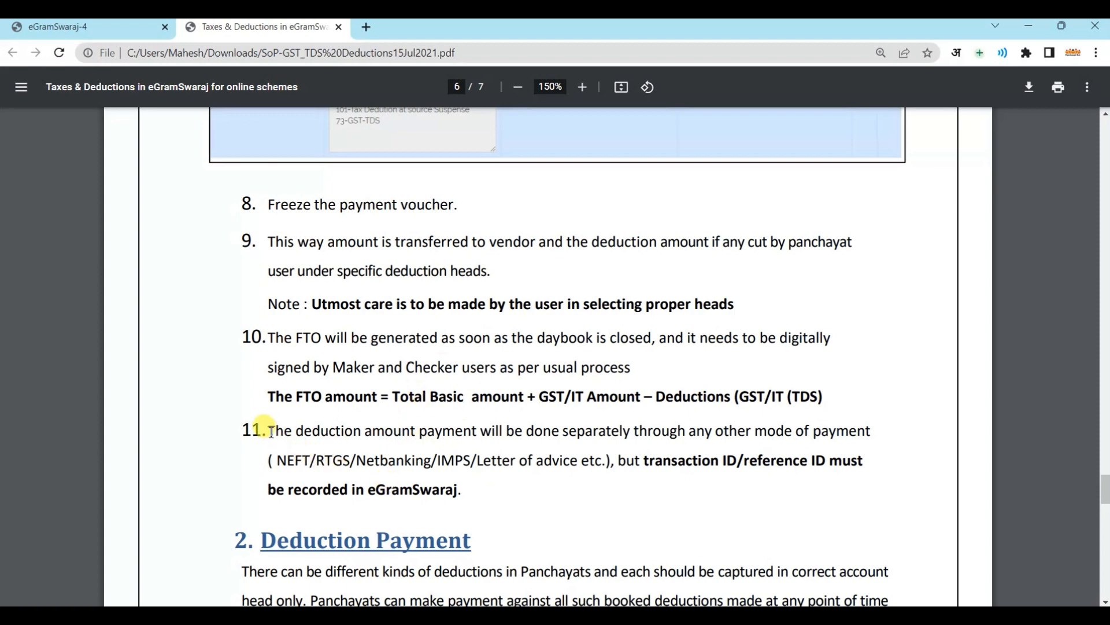
left_click_drag(270, 431, 486, 480)
Highlight 'recorded in eGramSwaraj' in step 11, then read through Deduction Payment to page 7's final notes
left_click(531, 483)
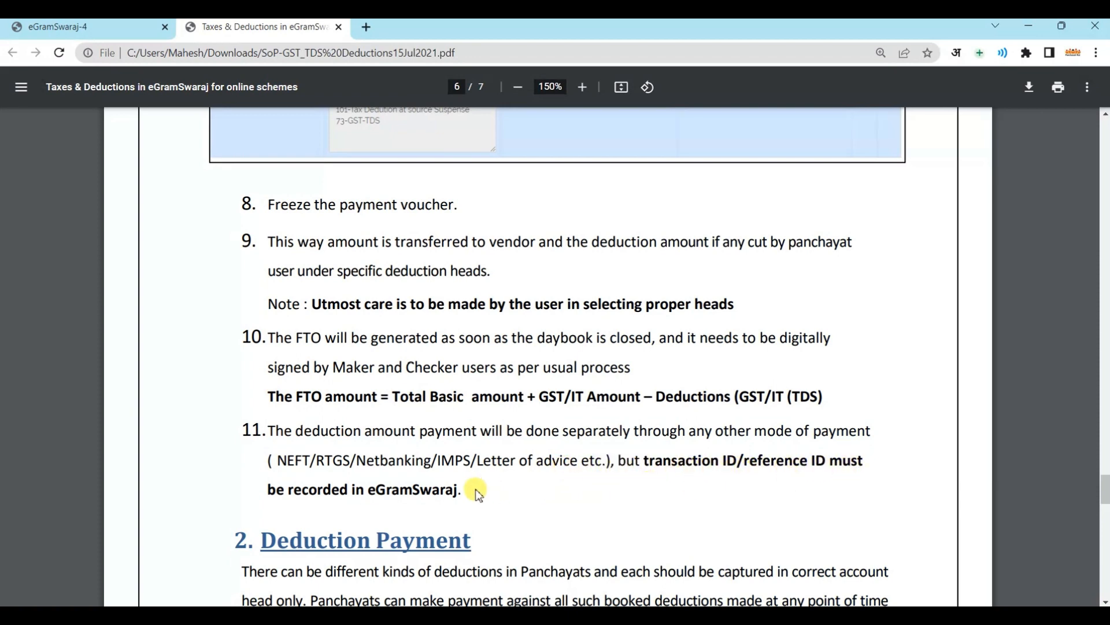
mouse_move(458, 491)
left_mouse_down()
mouse_move(272, 466)
mouse_move(305, 479)
mouse_move(467, 486)
left_mouse_up()
scroll(480, 492, "down", 2)
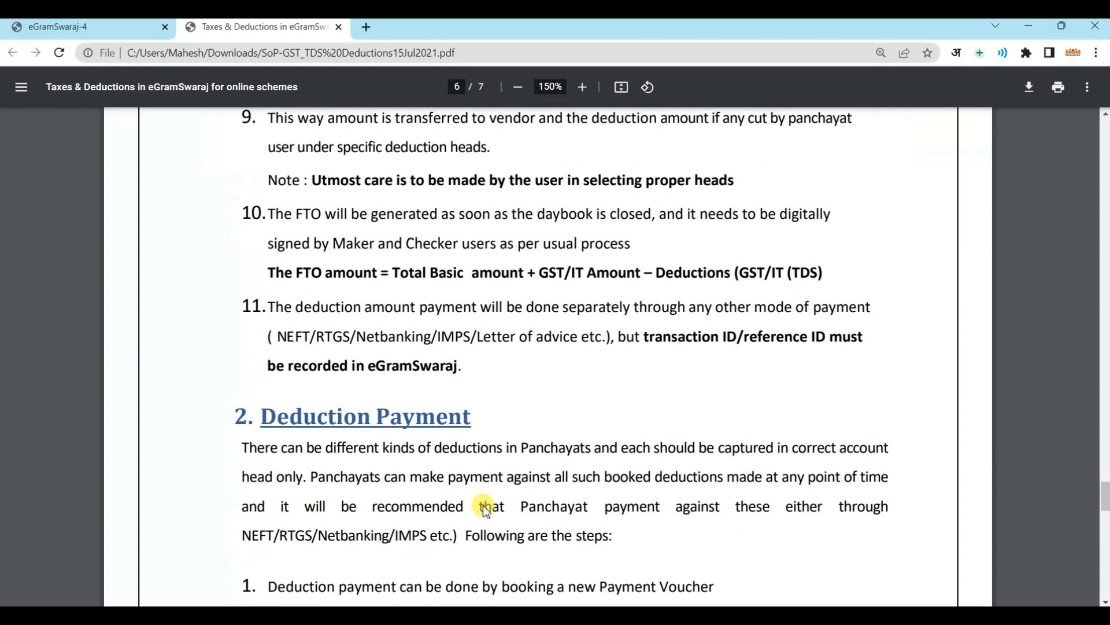
scroll(405, 478, "down", 3)
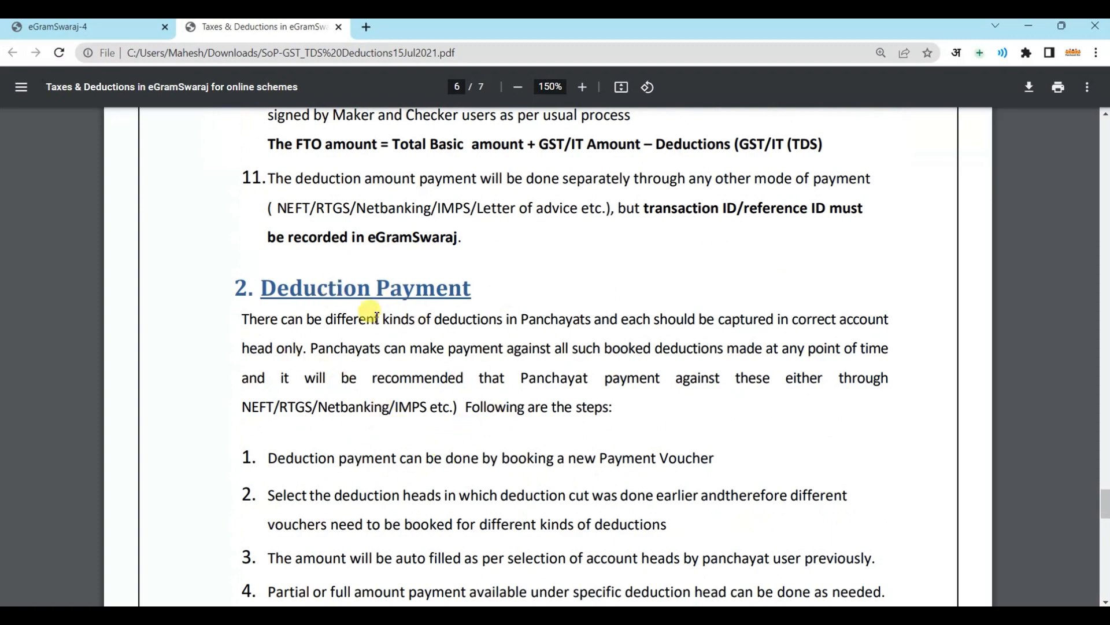
scroll(418, 370, "down", 15)
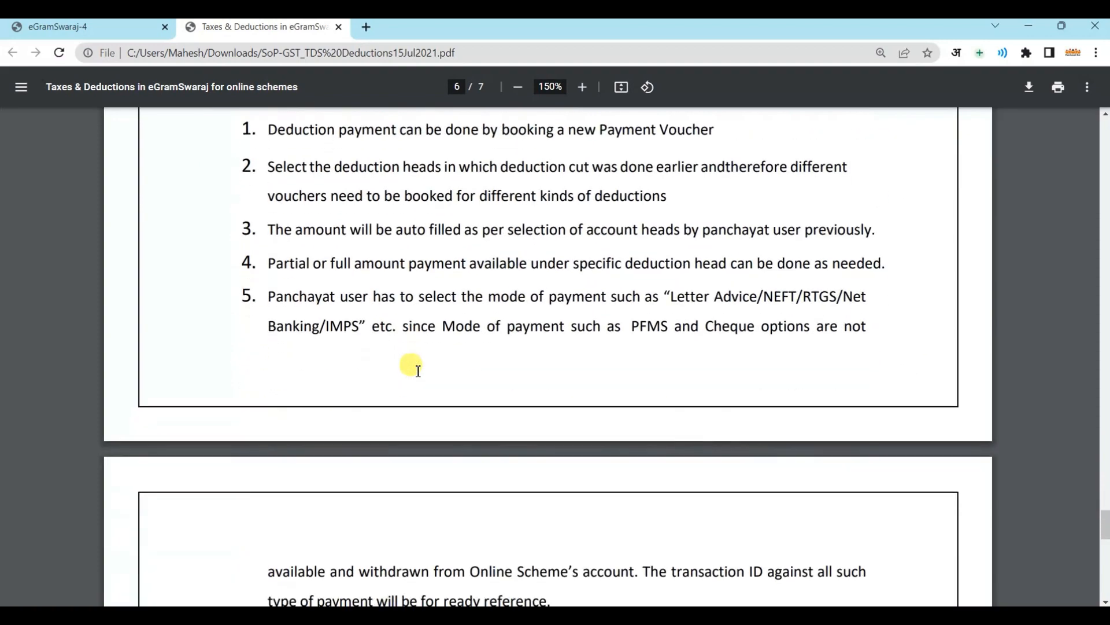
scroll(418, 370, "down", 7)
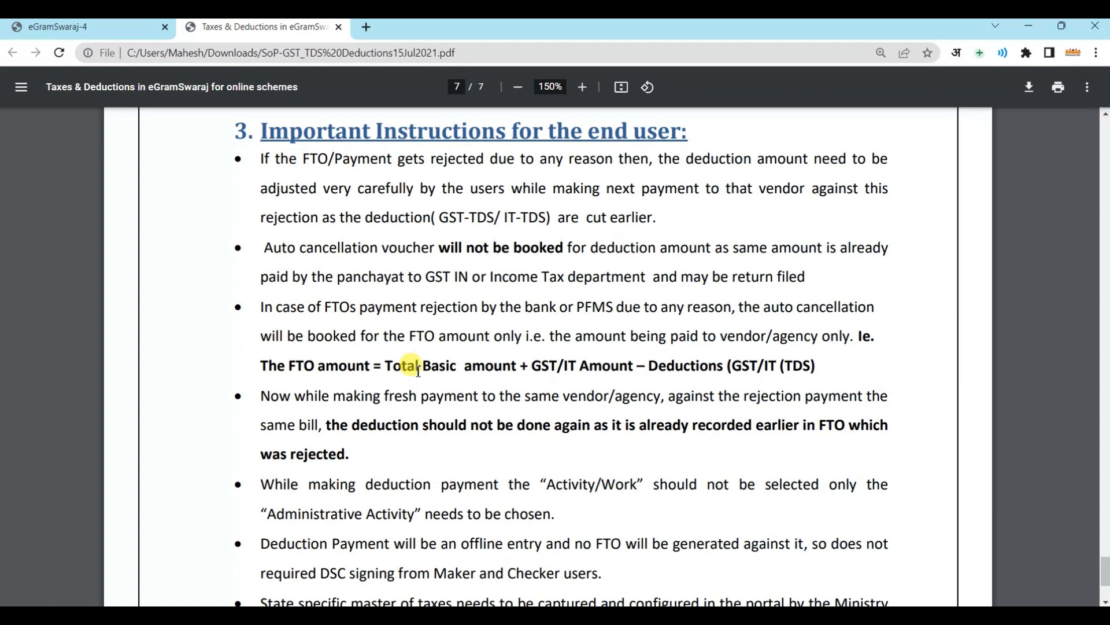
scroll(418, 370, "down", 3)
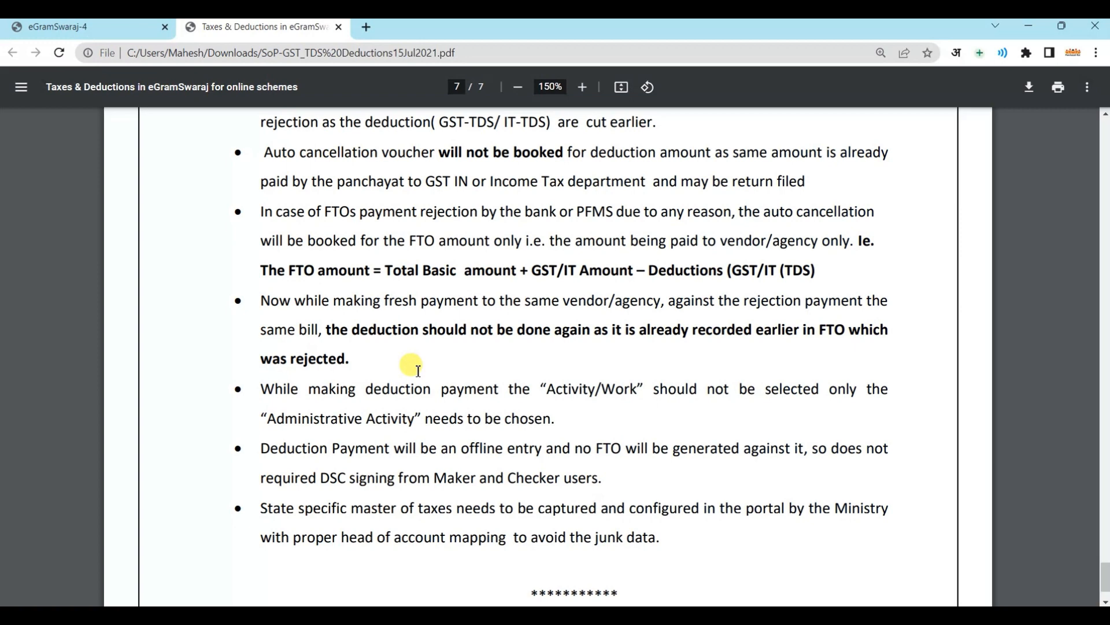
scroll(418, 370, "down", 2)
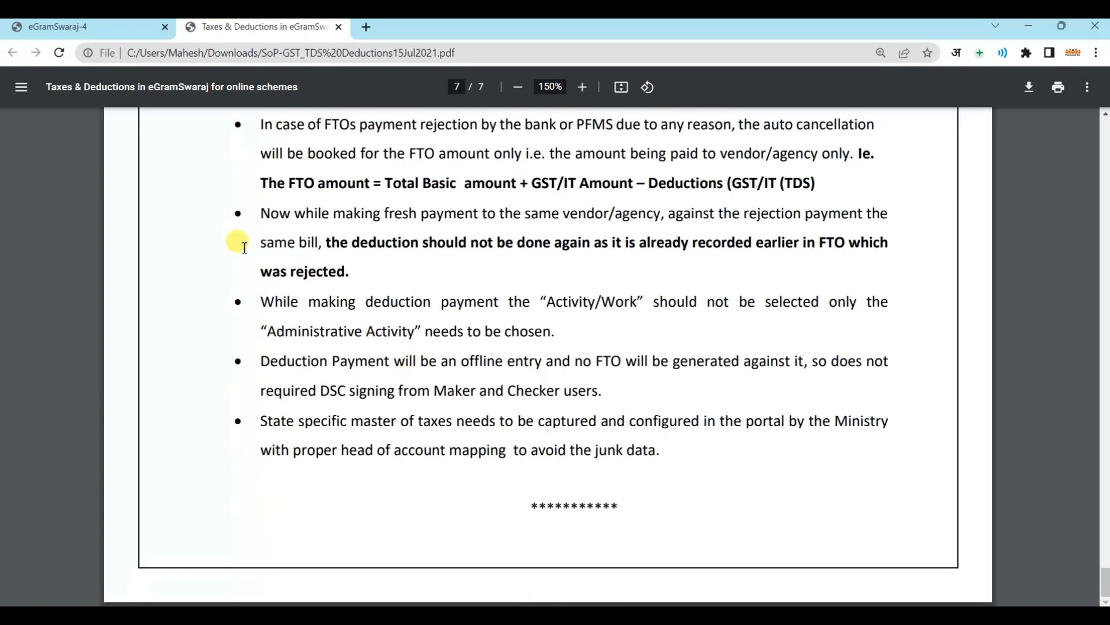
Switch to the eGramSwaraj tab and log in with the captcha to reach the 2022-2023 home page
left_click(61, 30)
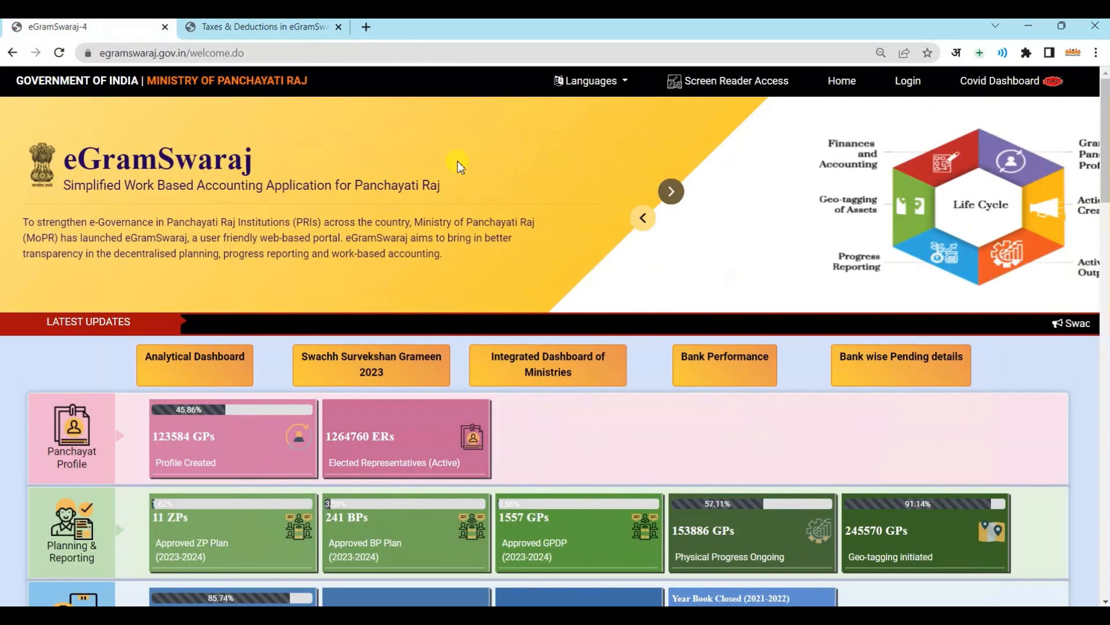
left_click(908, 84)
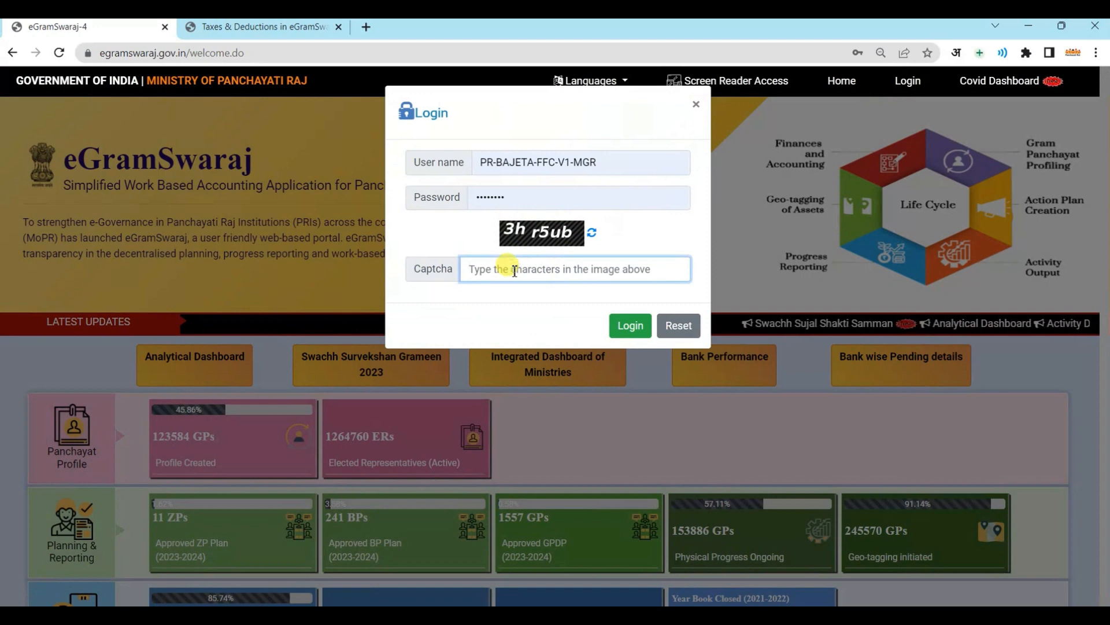
type("3hr5ub")
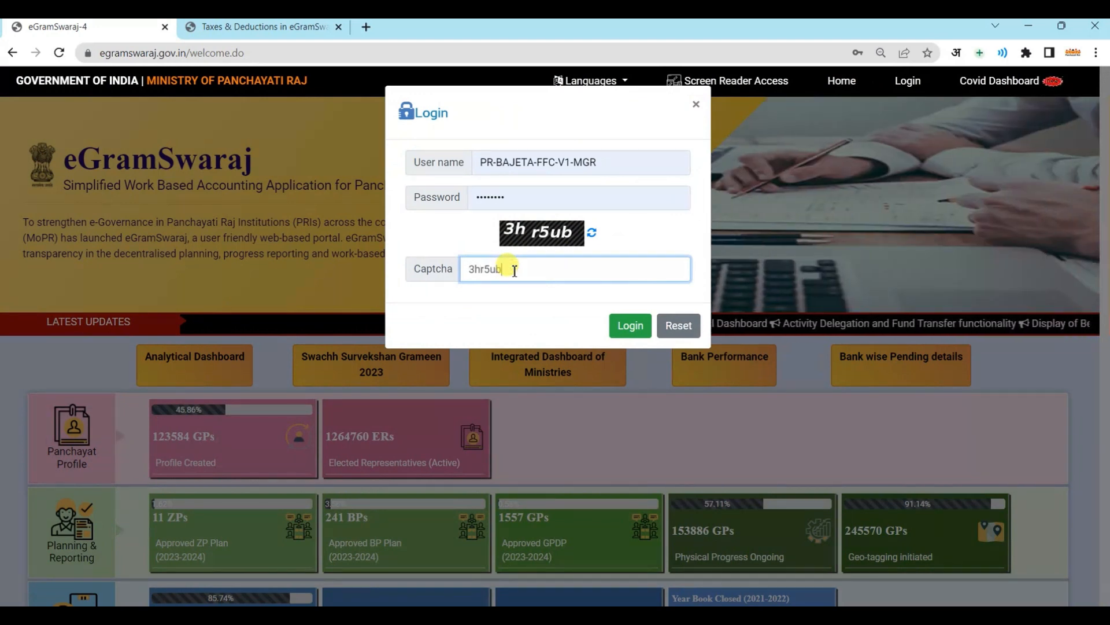
left_click(610, 321)
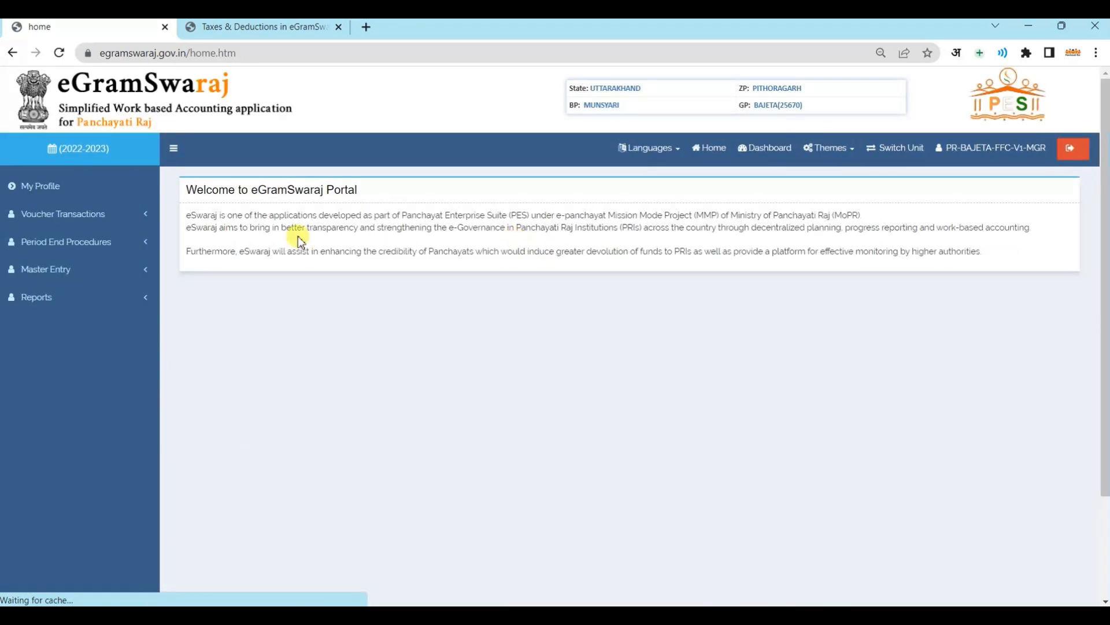
Open the online Payment Voucher form from the voucher transactions menu
left_click(136, 220)
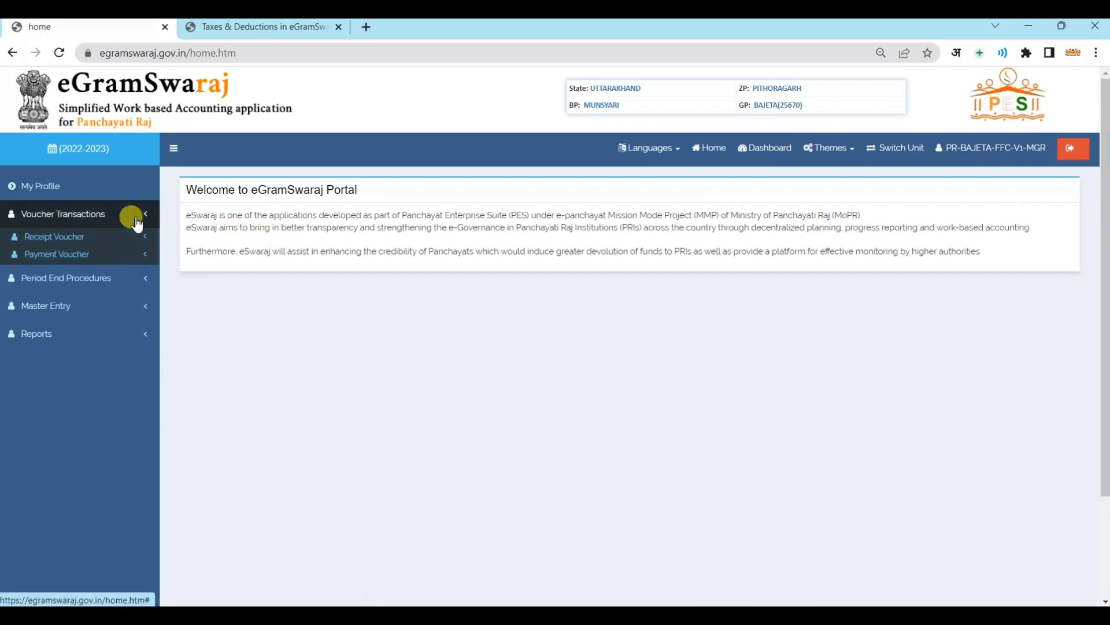
left_click(92, 257)
left_click(68, 274)
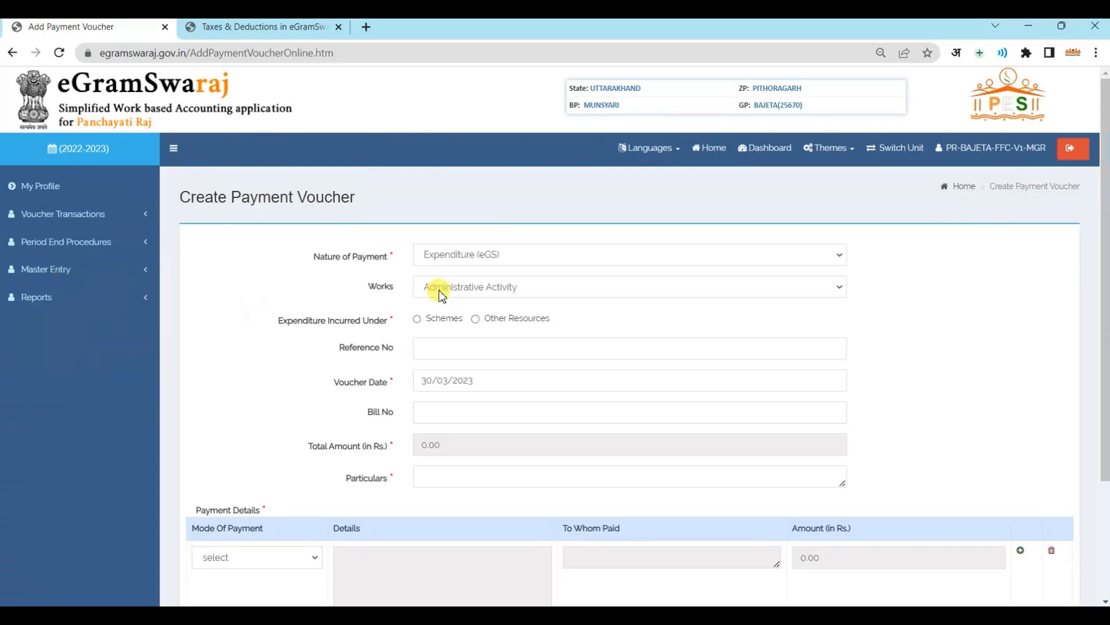
Charge the voucher to work 40950534 under scheme XV Finance Commission - XVFC
left_click(440, 292)
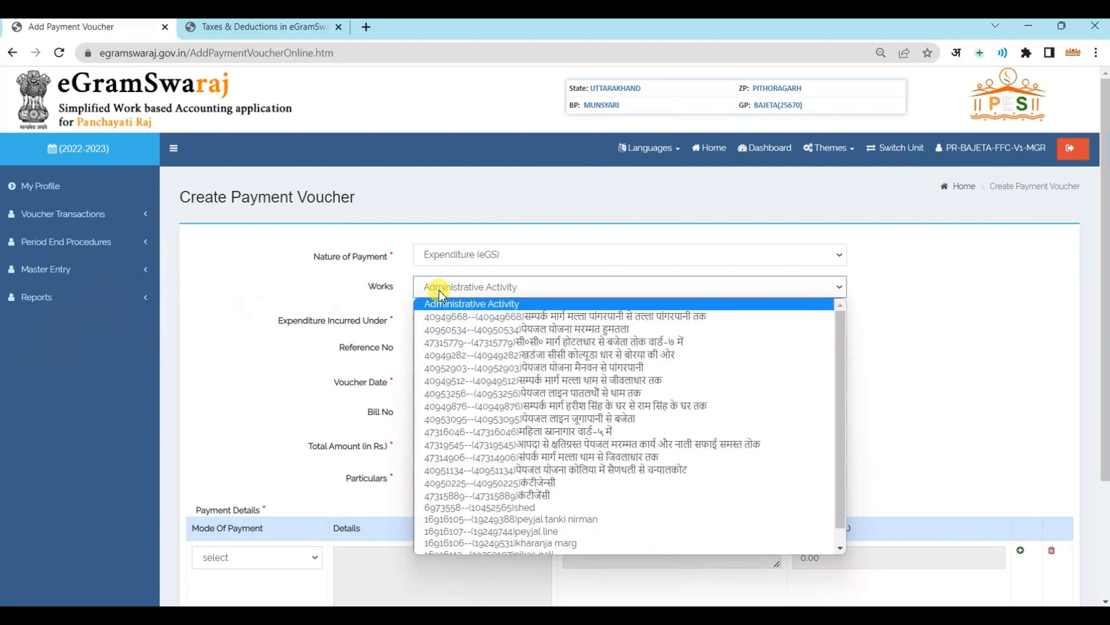
left_click(485, 333)
left_click(443, 323)
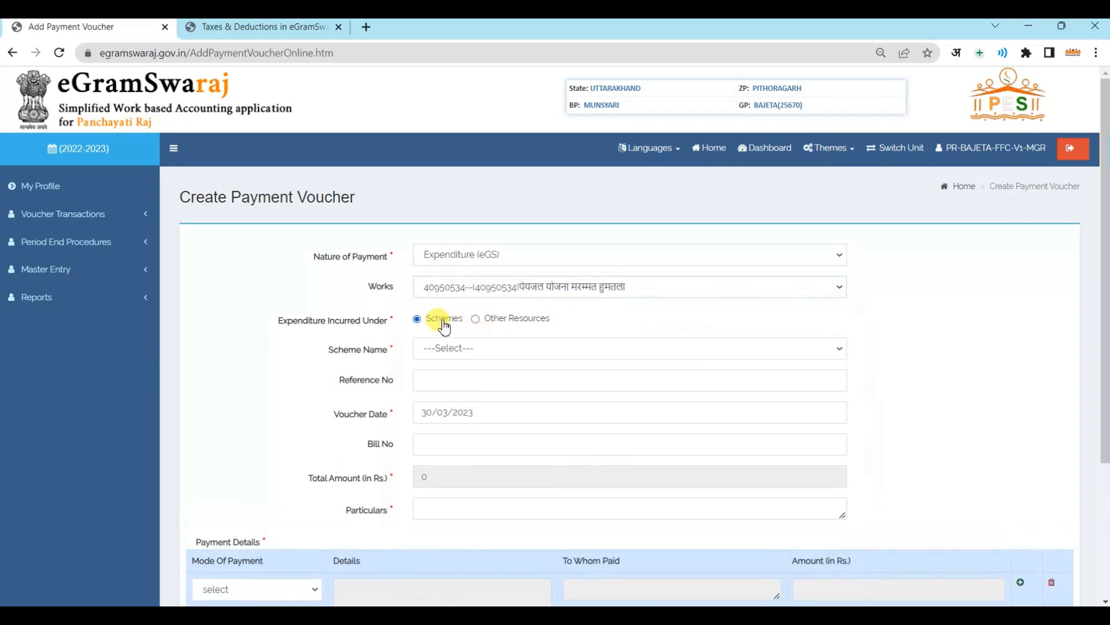
left_click(458, 348)
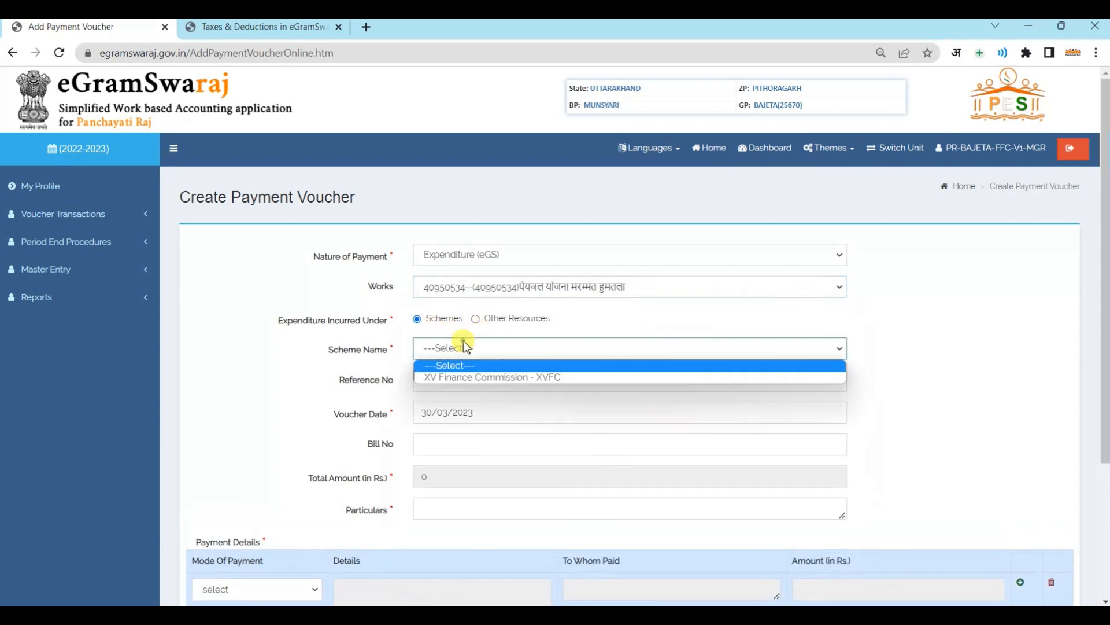
left_click(468, 386)
left_click(460, 406)
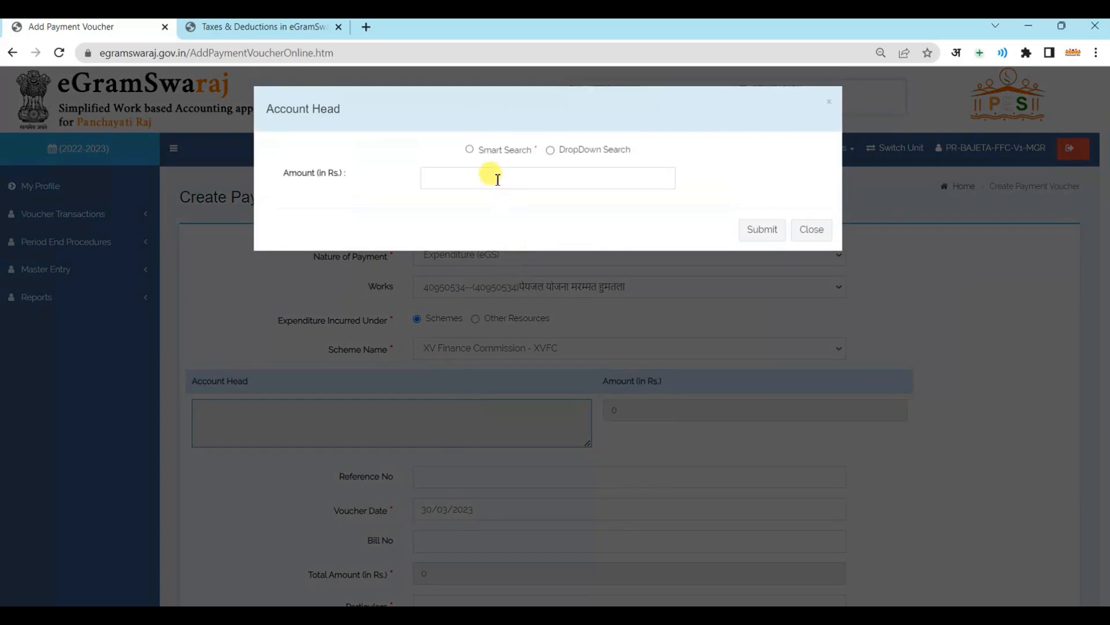
Pick Tied Grant account head 2215-Water Supply and Sanitation, minor 800, FFC head 31, object 80-Other Expenditure
left_click(473, 149)
left_click(453, 175)
left_click(465, 208)
left_click(453, 210)
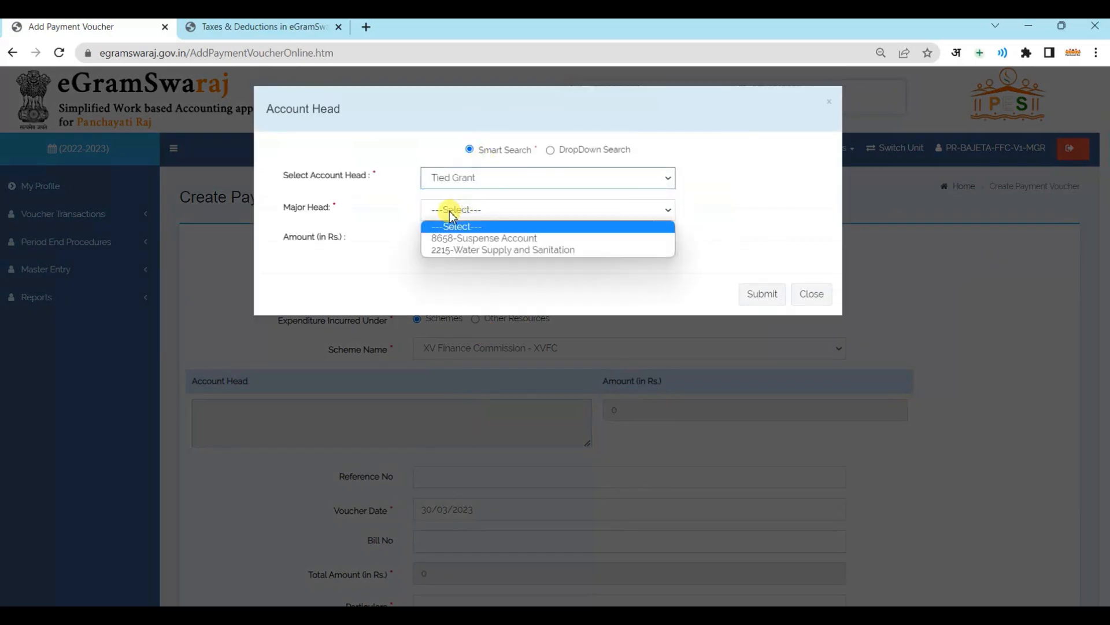
left_click(507, 254)
left_click(479, 242)
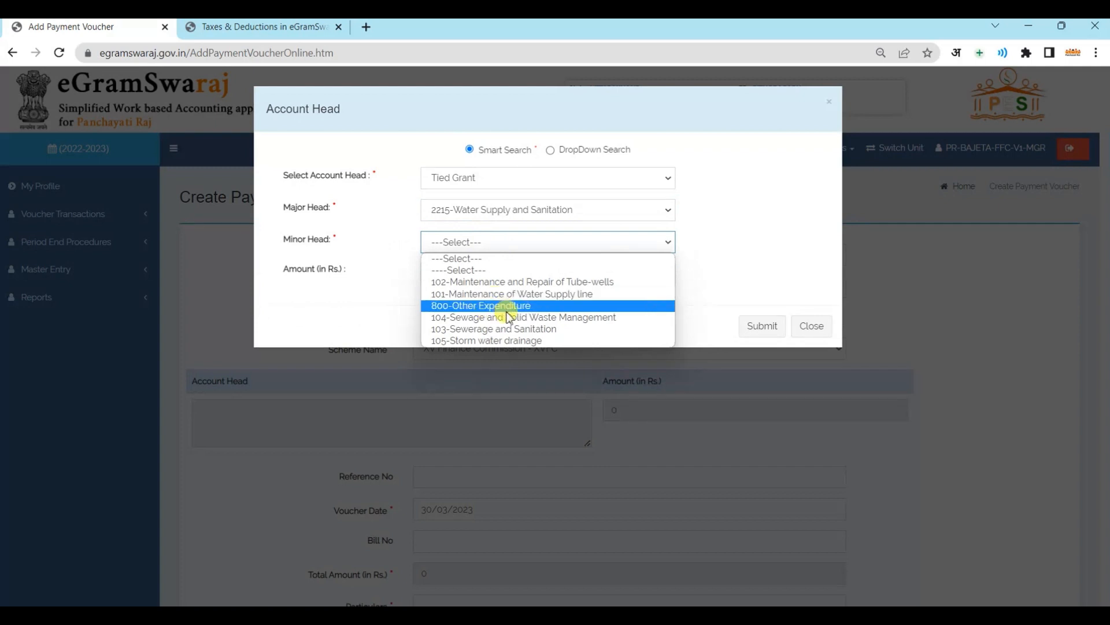
left_click(512, 329)
left_click(479, 275)
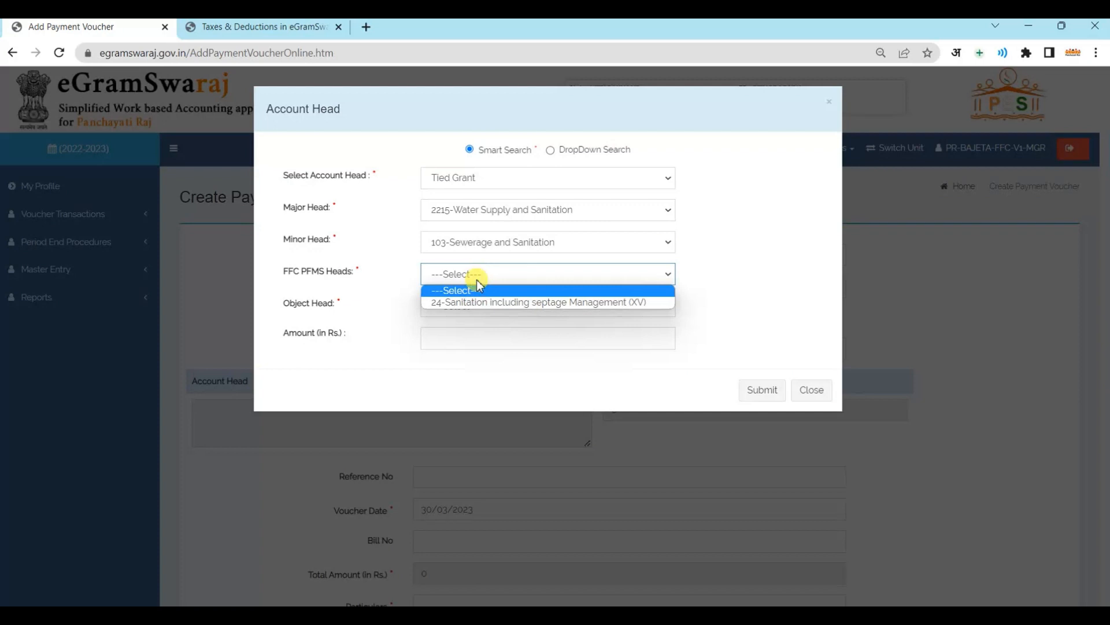
left_click(487, 242)
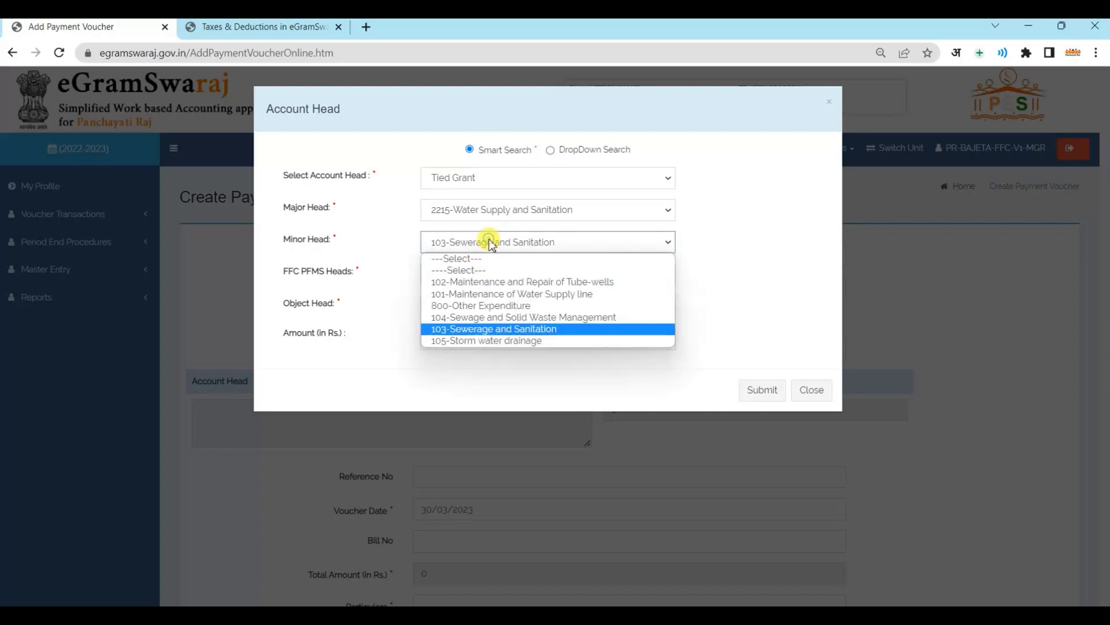
left_click(489, 305)
left_click(477, 284)
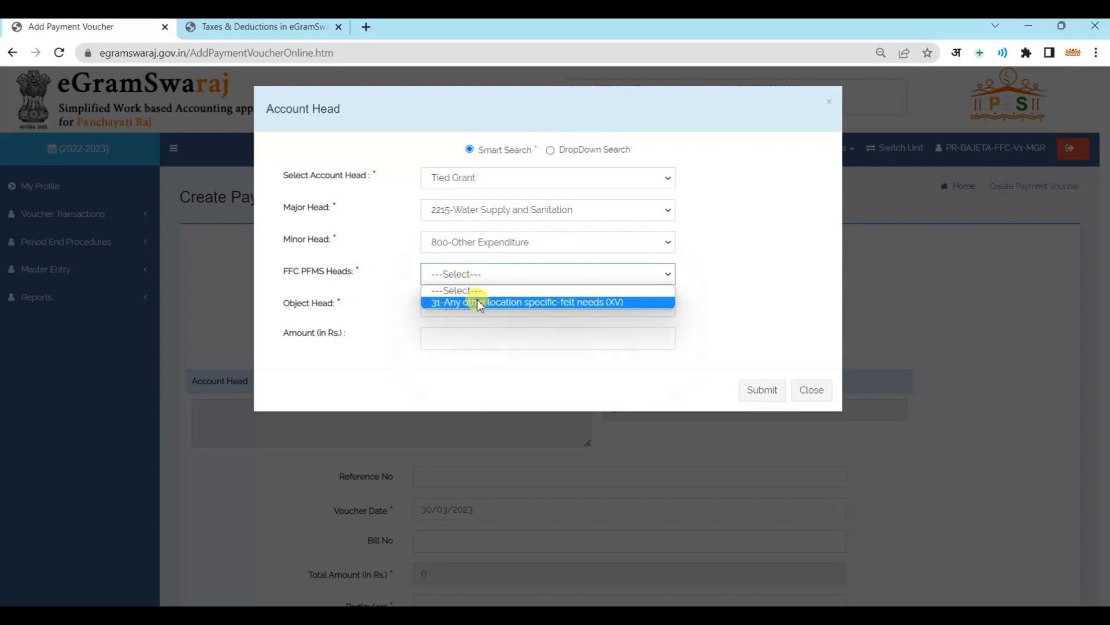
left_click(480, 301)
left_click(463, 307)
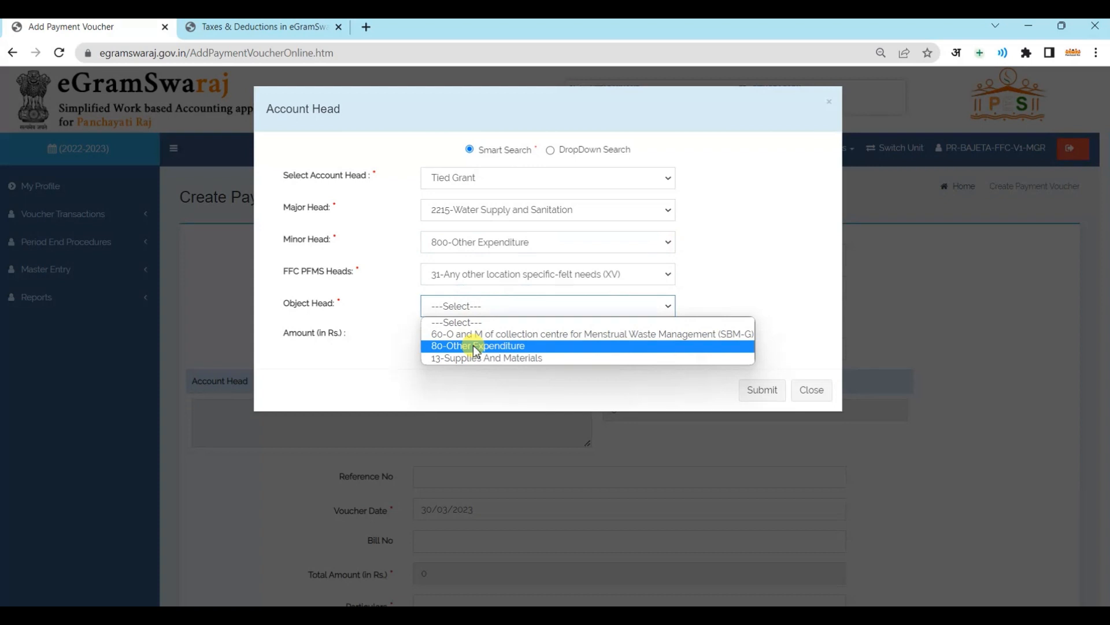
left_click(475, 346)
Enter 500 as the account head, work and asset amounts and submit the head
left_click(459, 342)
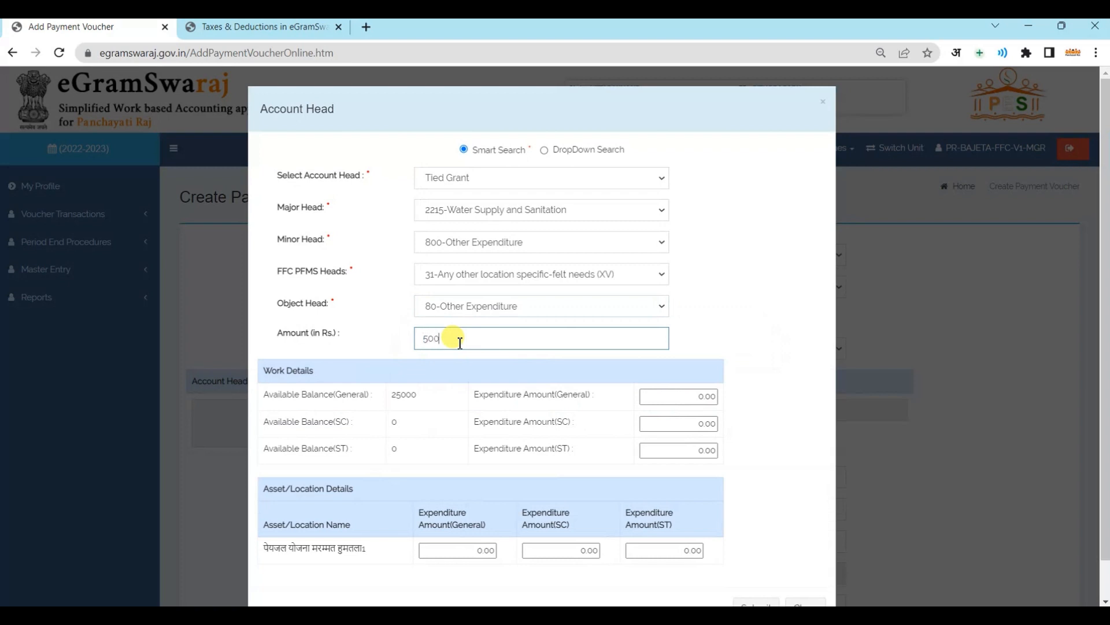
left_click(651, 396)
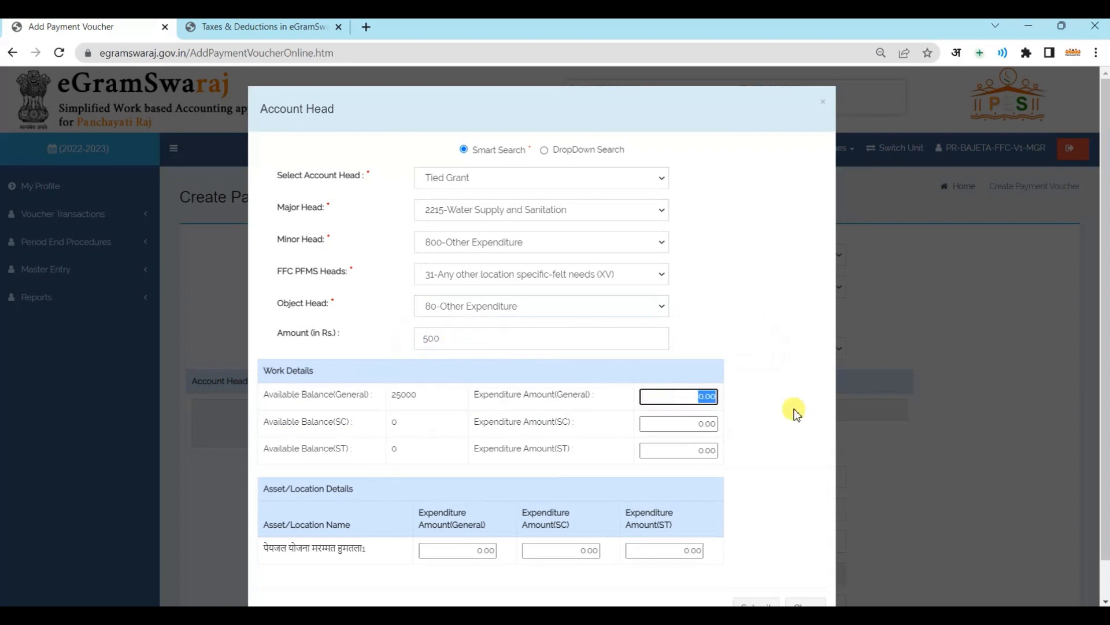
type("50")
left_click(488, 550)
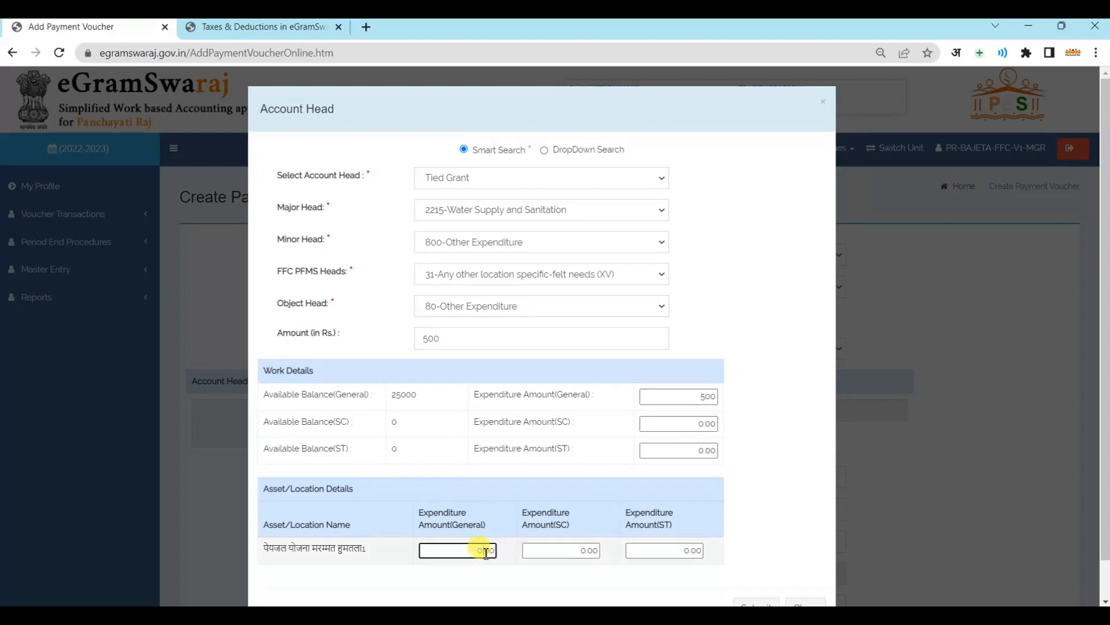
left_click(470, 550)
left_click_drag(469, 550, 516, 555)
type("500")
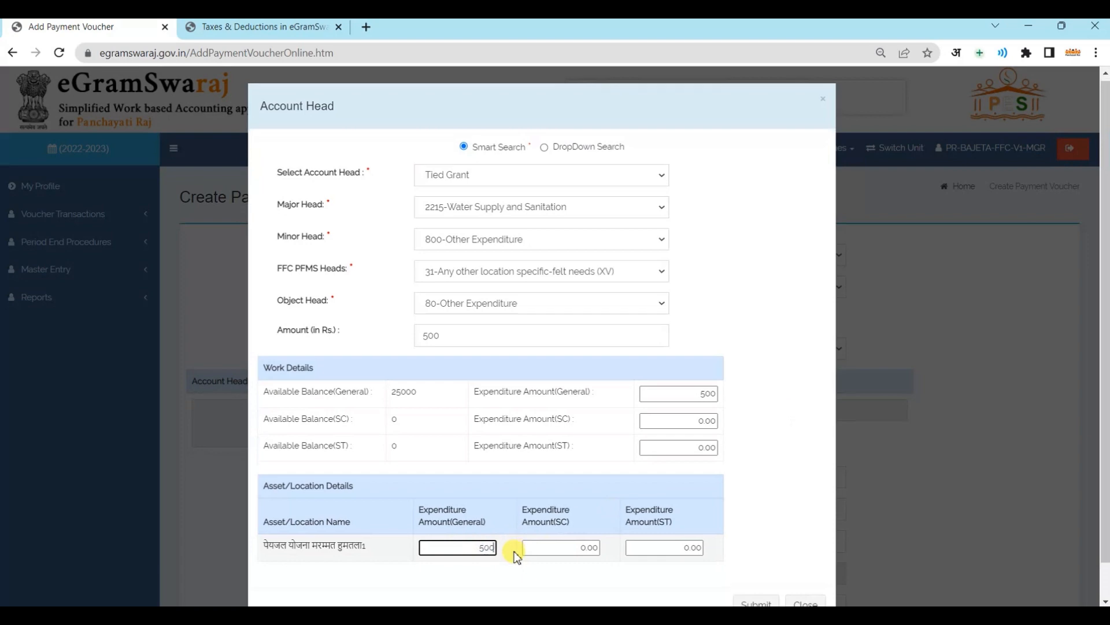
scroll(515, 551, "down", 1)
left_click(755, 569)
scroll(752, 568, "down", 4)
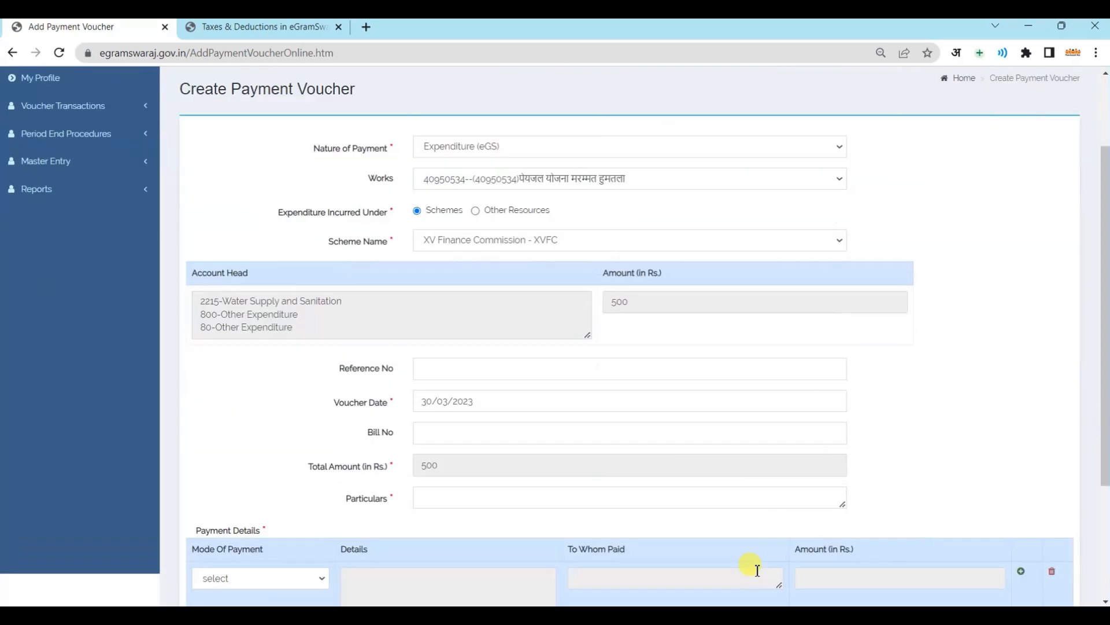
Enter the particulars 'Payjal Marmmat Humtala Vendor Payment and Royalty Deduction'
left_click(453, 379)
scroll(456, 379, "up", 2)
scroll(456, 380, "up", 1)
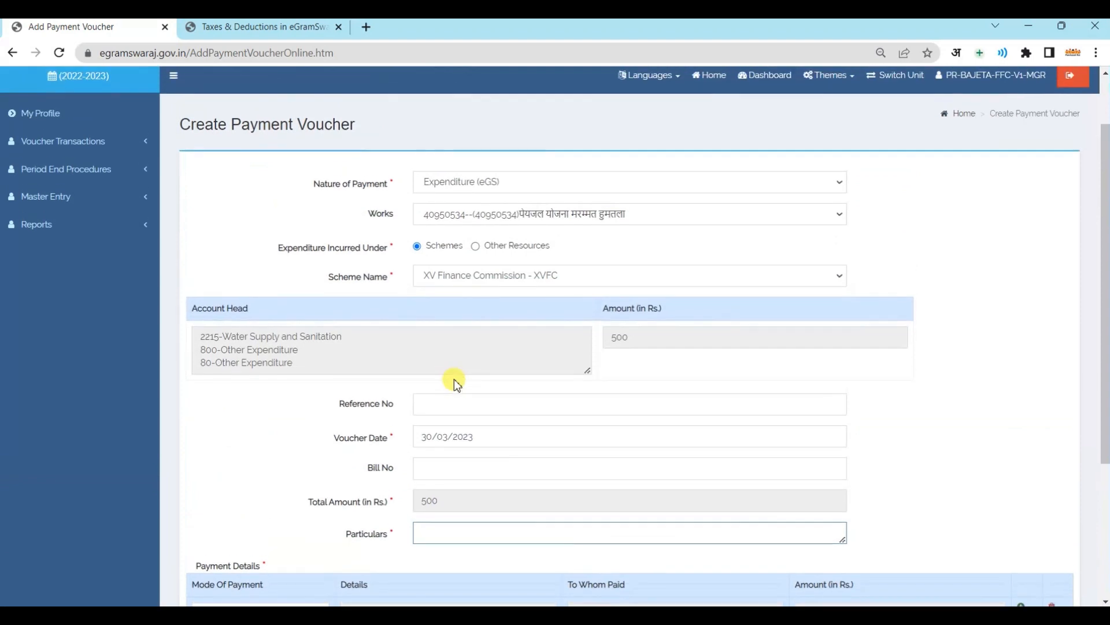
scroll(456, 379, "down", 1)
type("Payja")
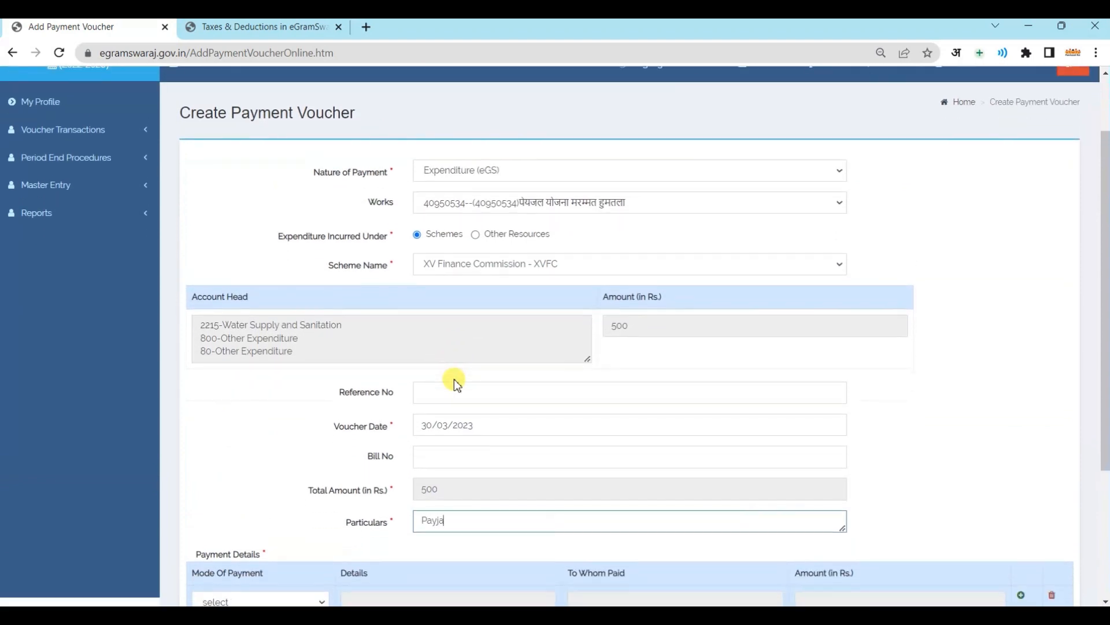
type("l Marmmat Humtala")
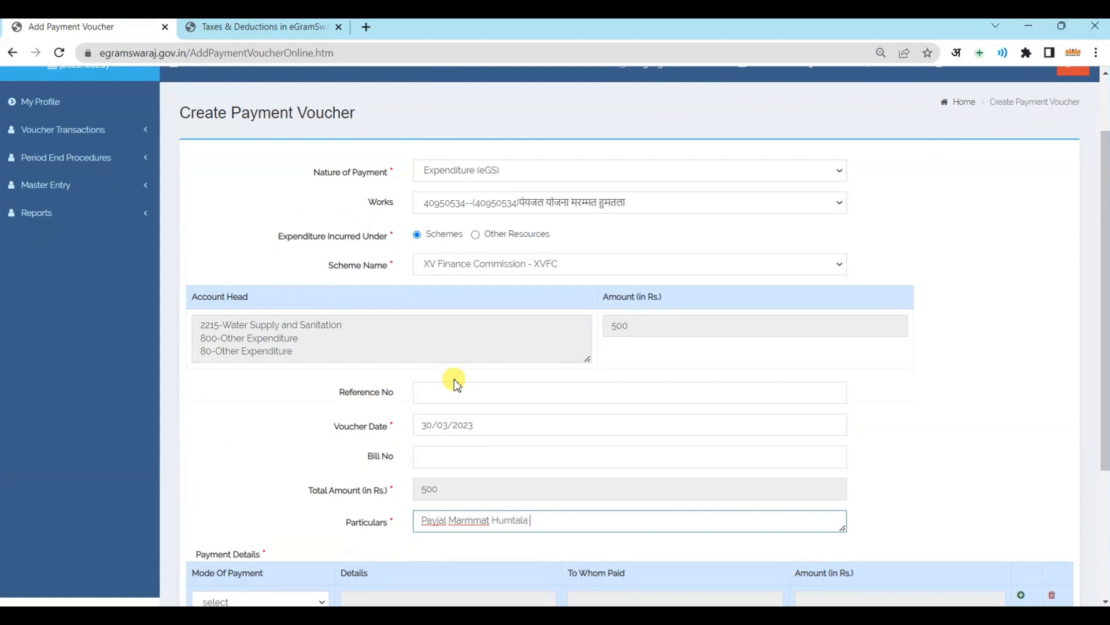
type(" Vendor Payment and")
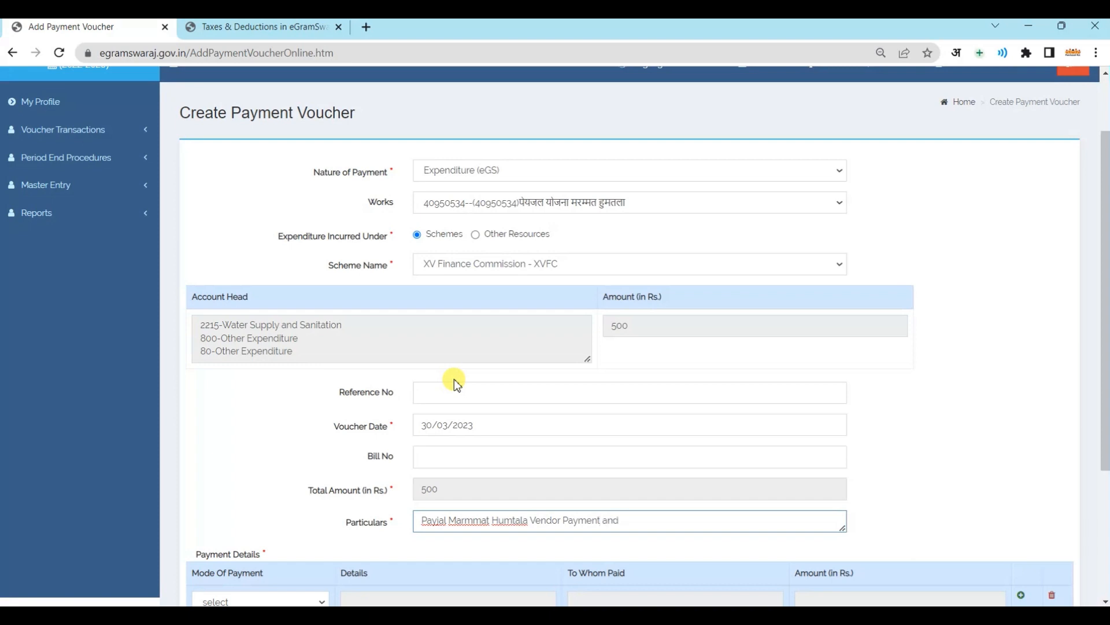
type(" Royalty Deduction")
scroll(453, 380, "down", 3)
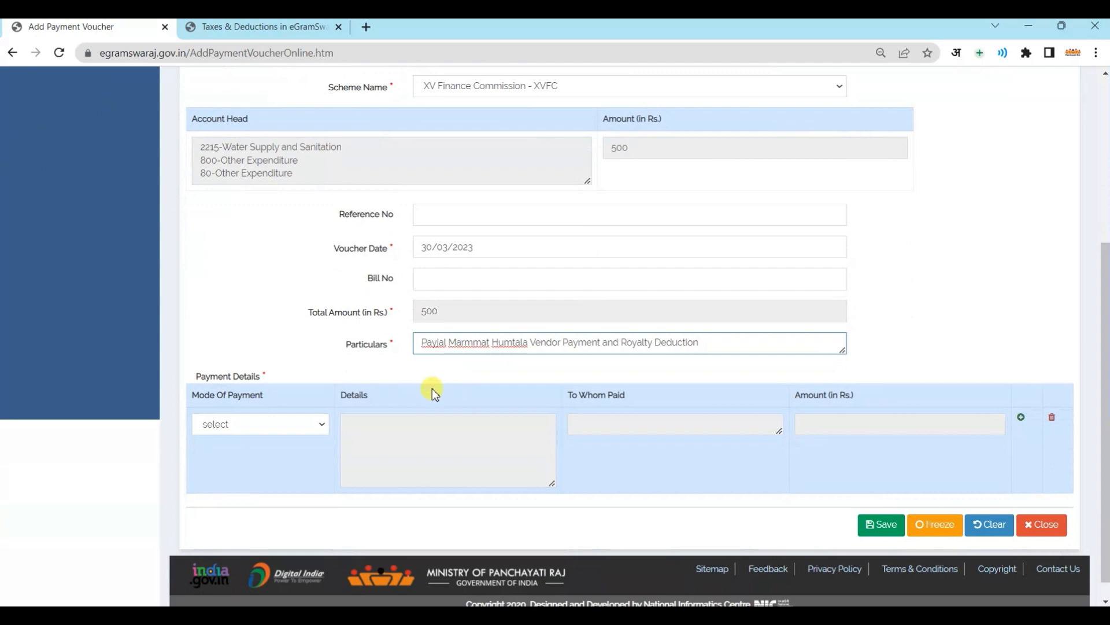
Set the first payment row to PFMS mode, paid from the Panchayat's bank account
left_click(294, 424)
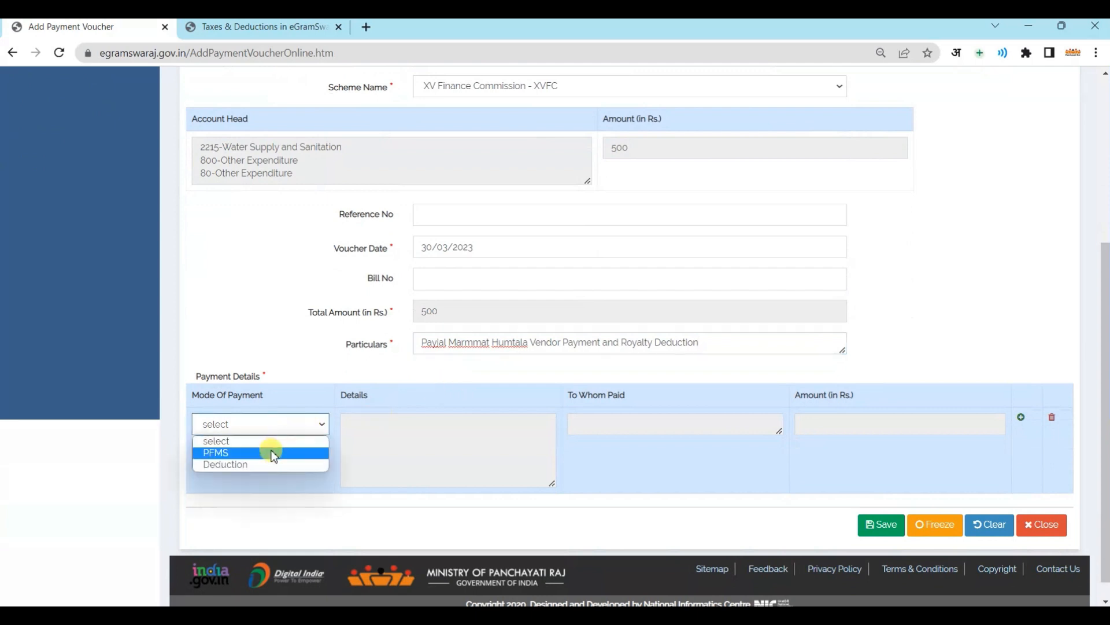
left_click(273, 452)
left_click(401, 436)
left_click(515, 152)
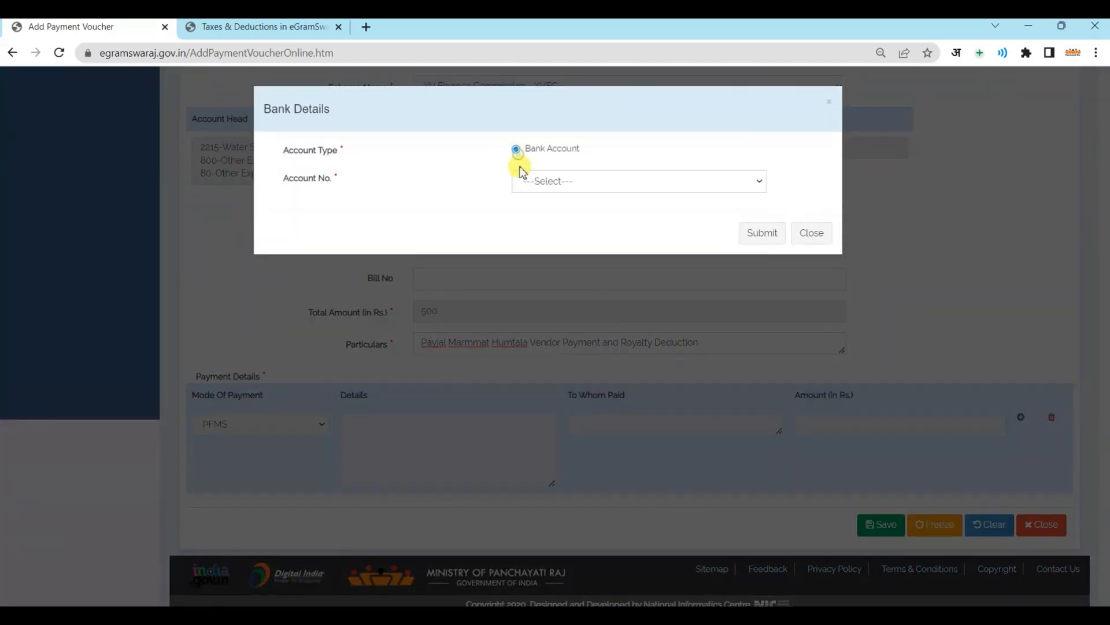
left_click(524, 180)
left_click(550, 210)
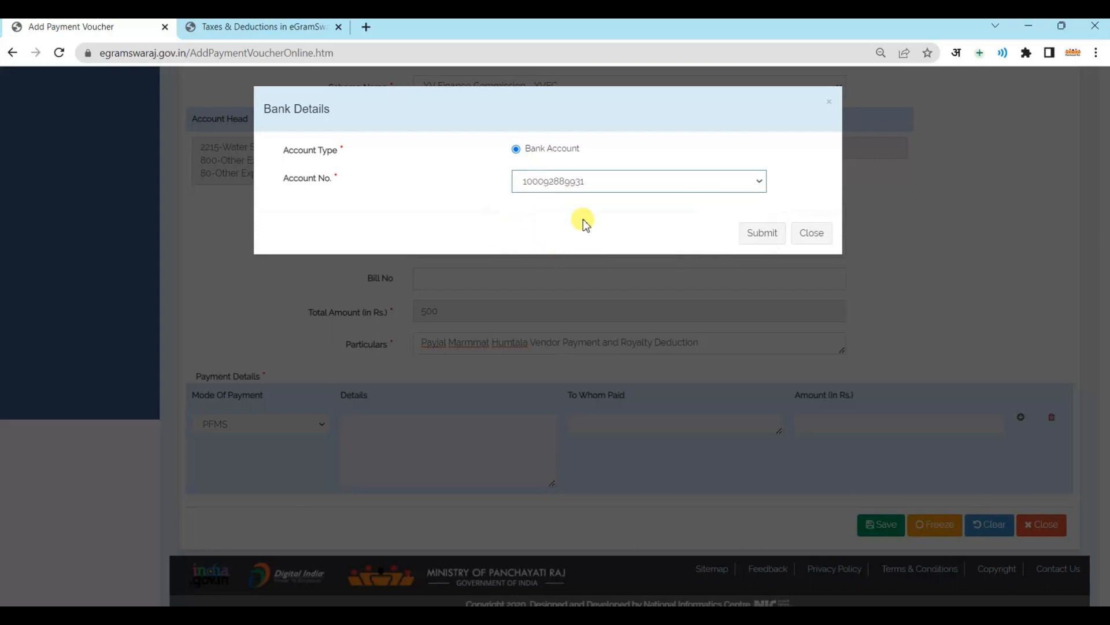
left_click(758, 237)
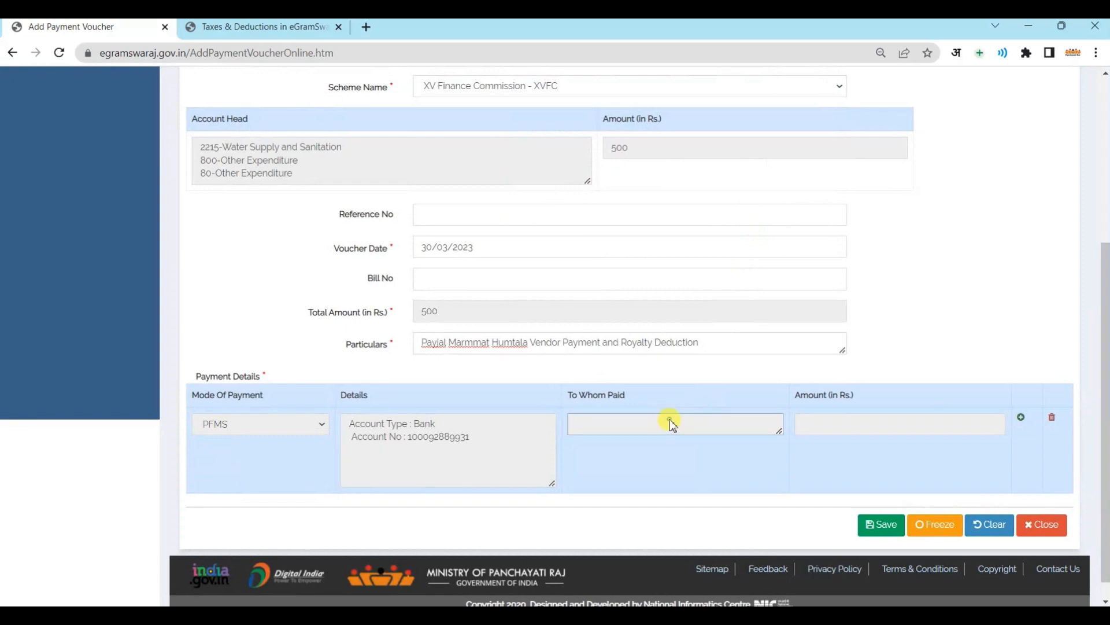
left_click(670, 421)
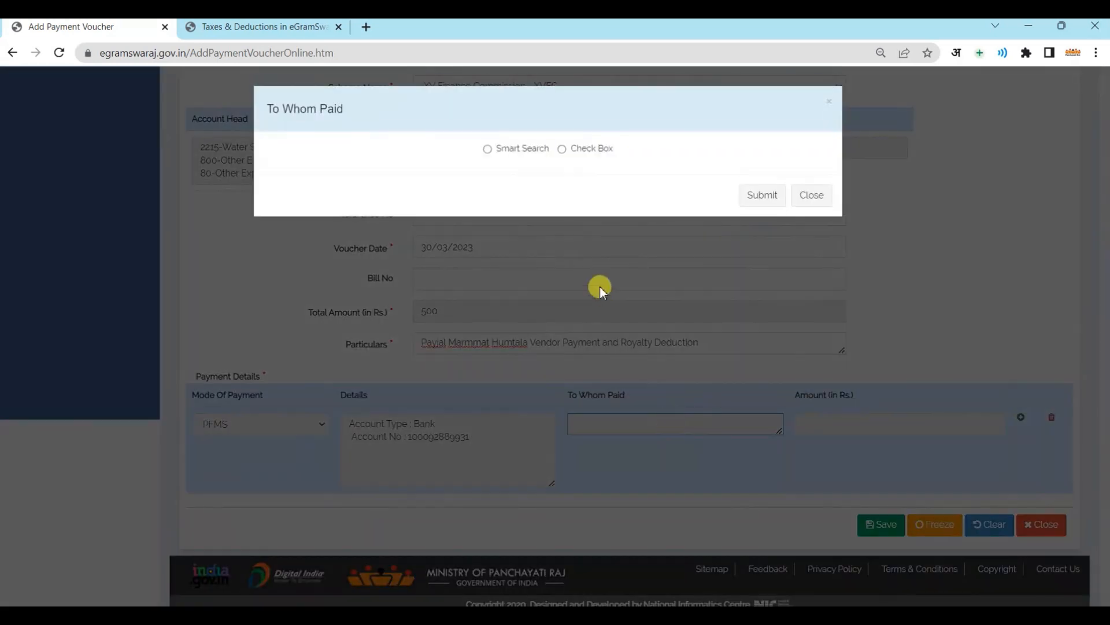
Pay Rs 490 to the agency RAZA HARDWARE PROP with no tax
left_click(488, 150)
left_click(587, 179)
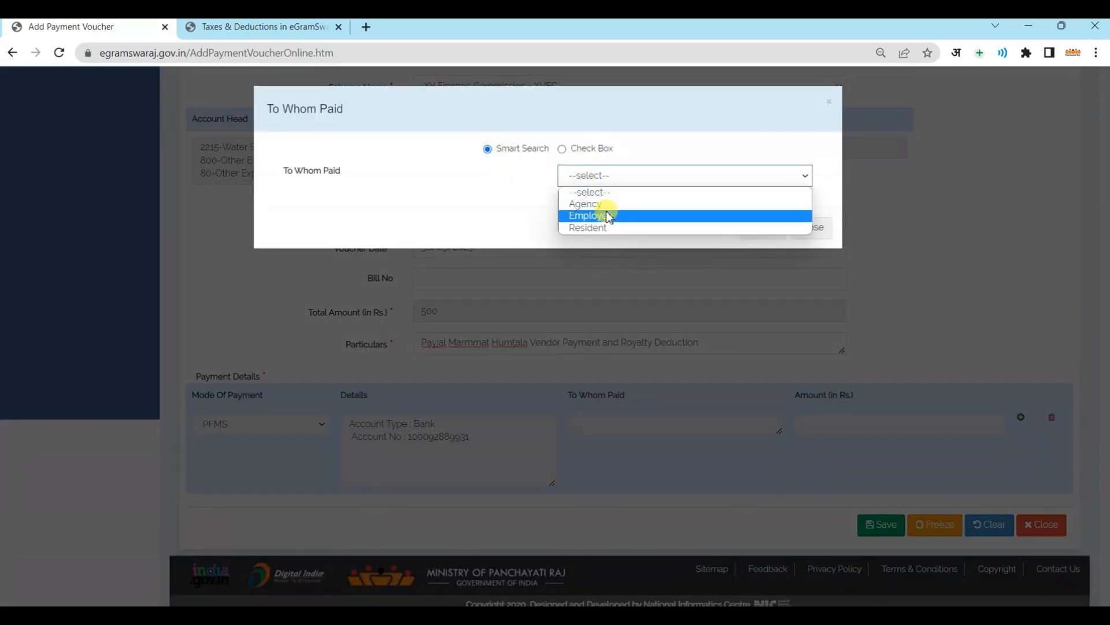
left_click(606, 205)
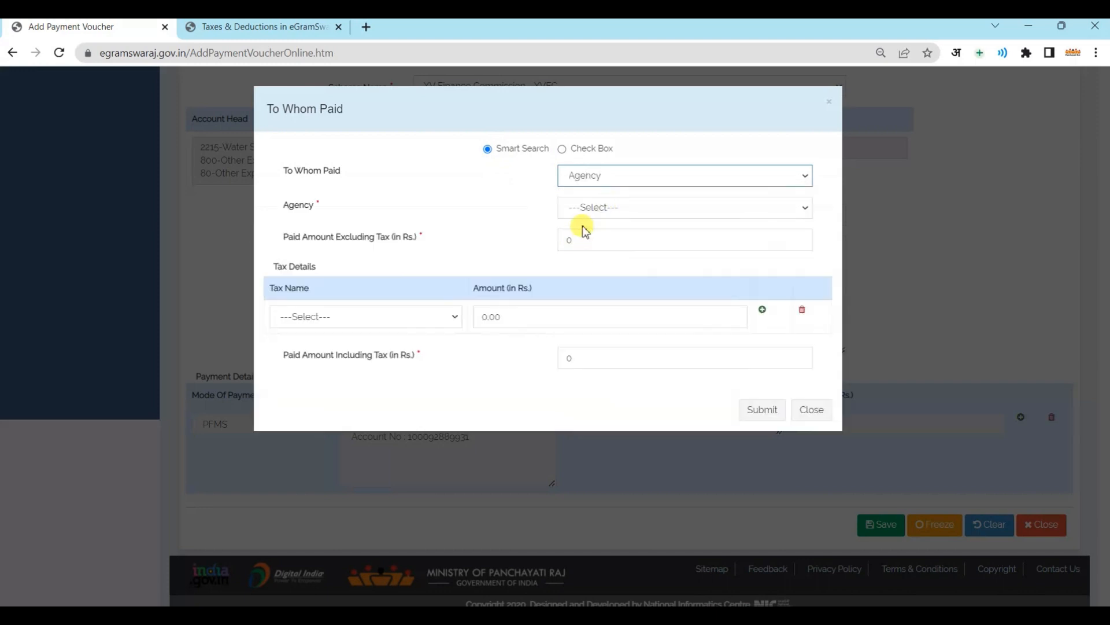
left_click(587, 208)
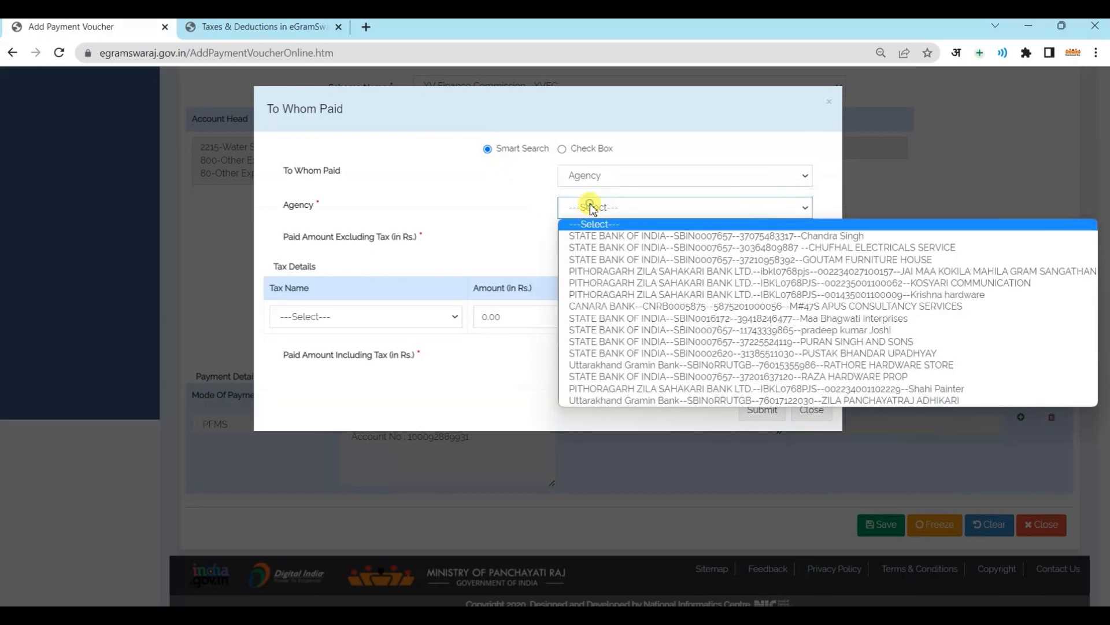
left_click(617, 377)
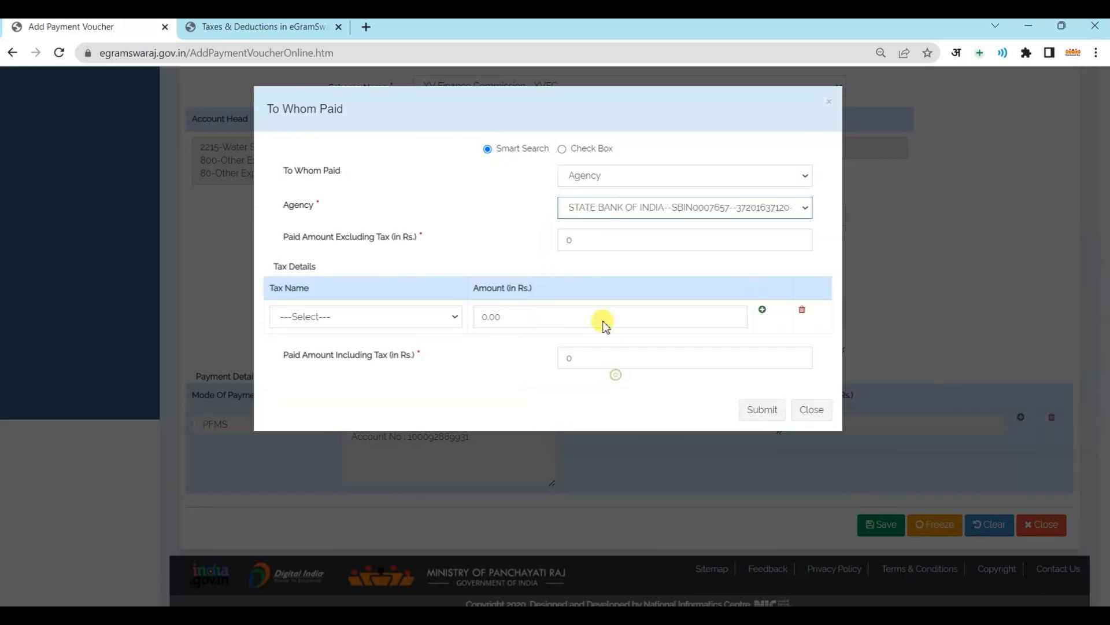
left_click(578, 238)
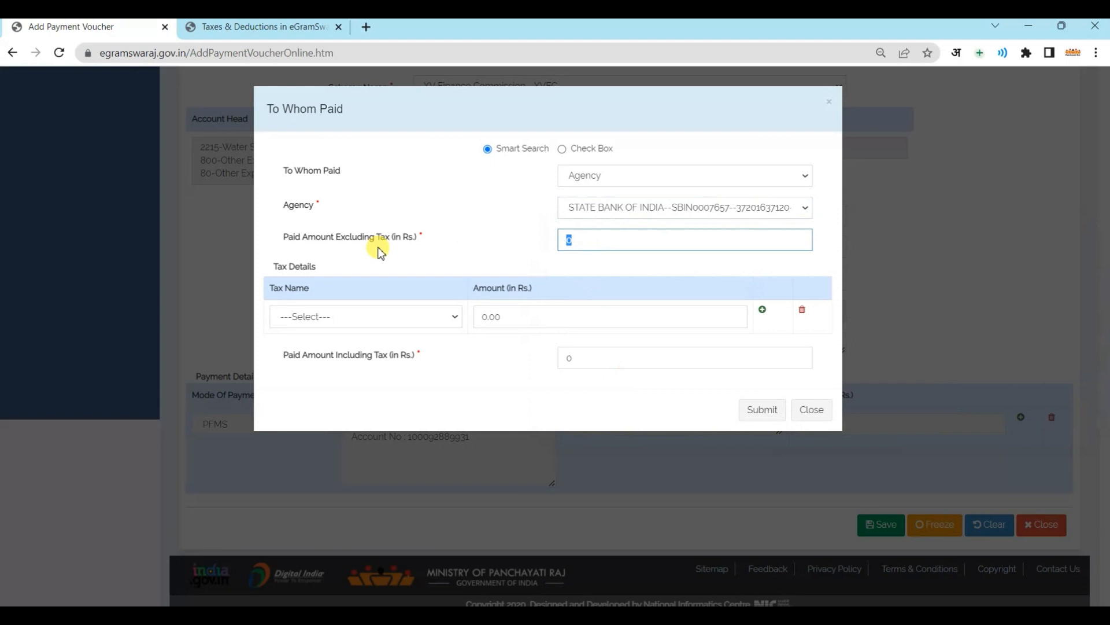
type("49")
left_click(348, 317)
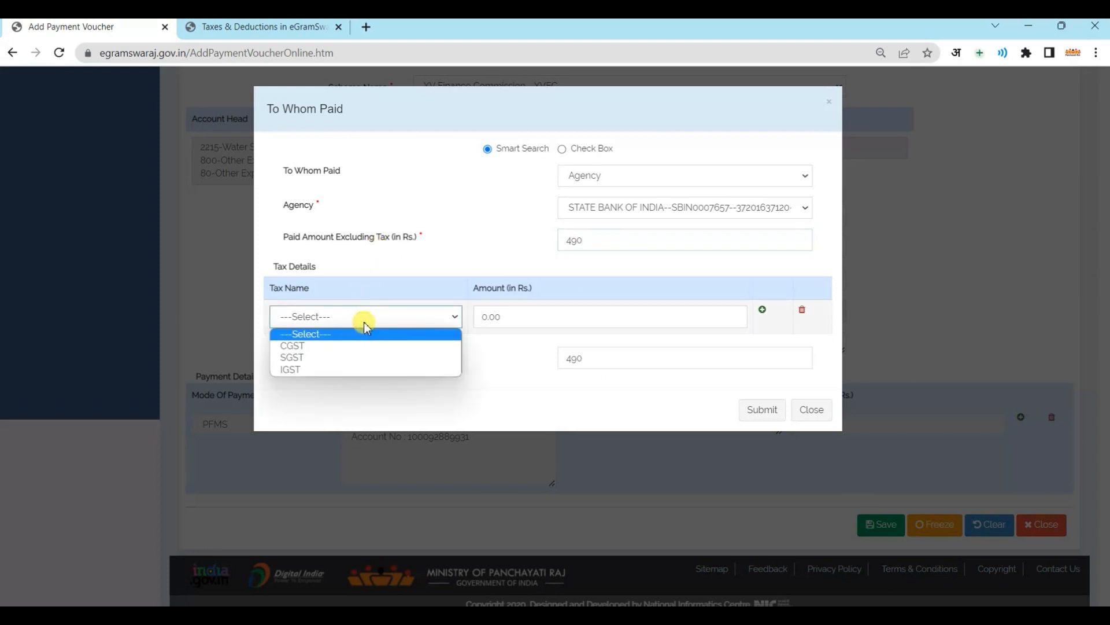
left_click(489, 358)
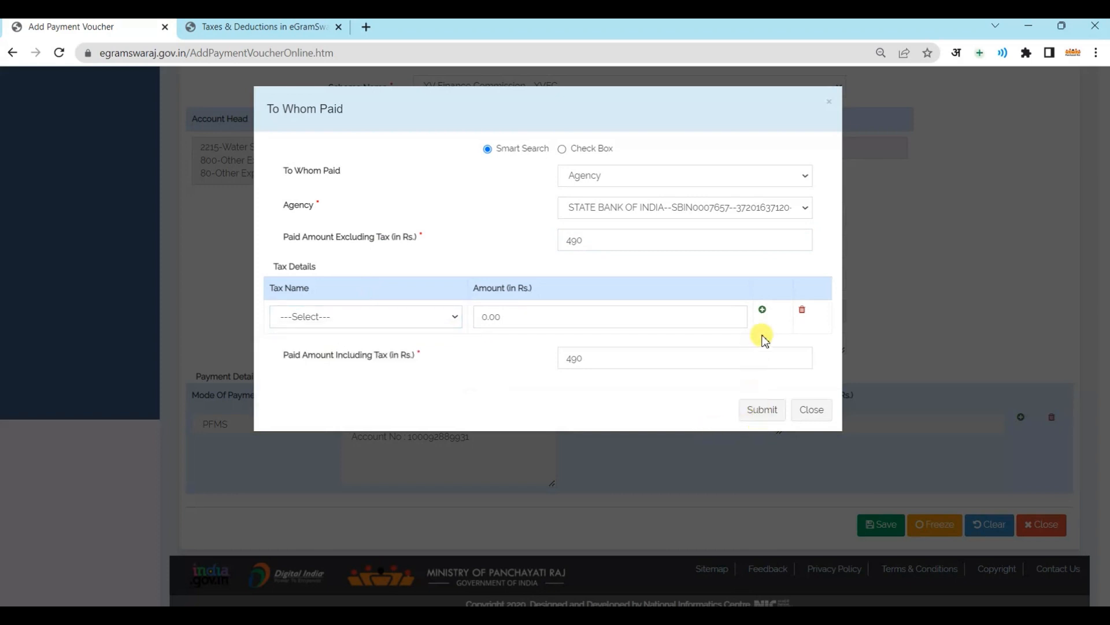
left_click(763, 409)
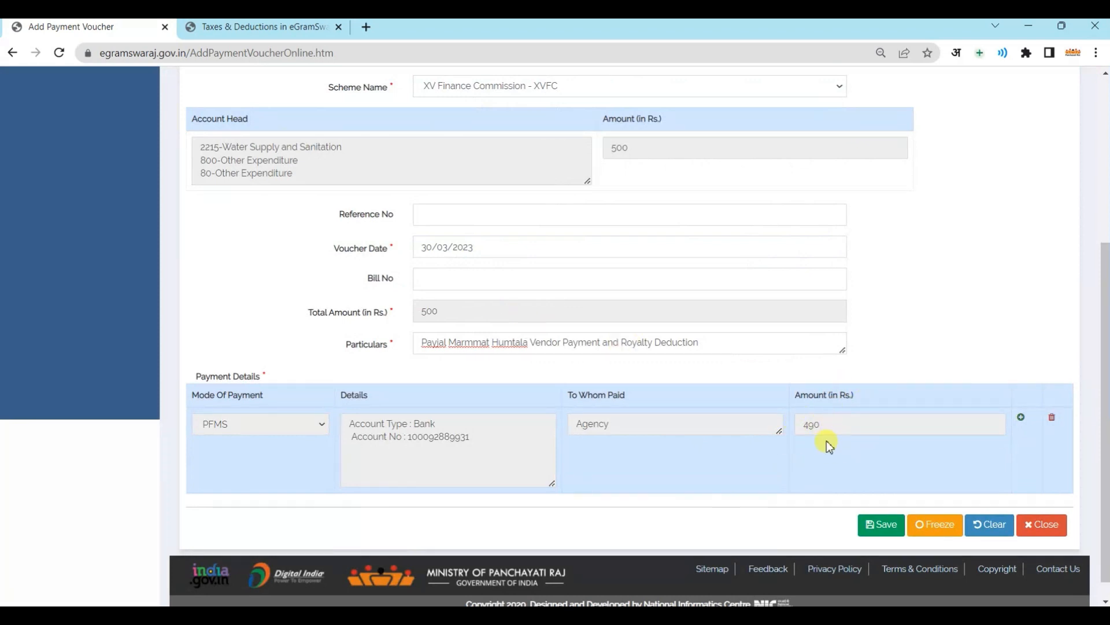
Add a second payment row in Deduction mode
left_click(1022, 419)
left_click(205, 511)
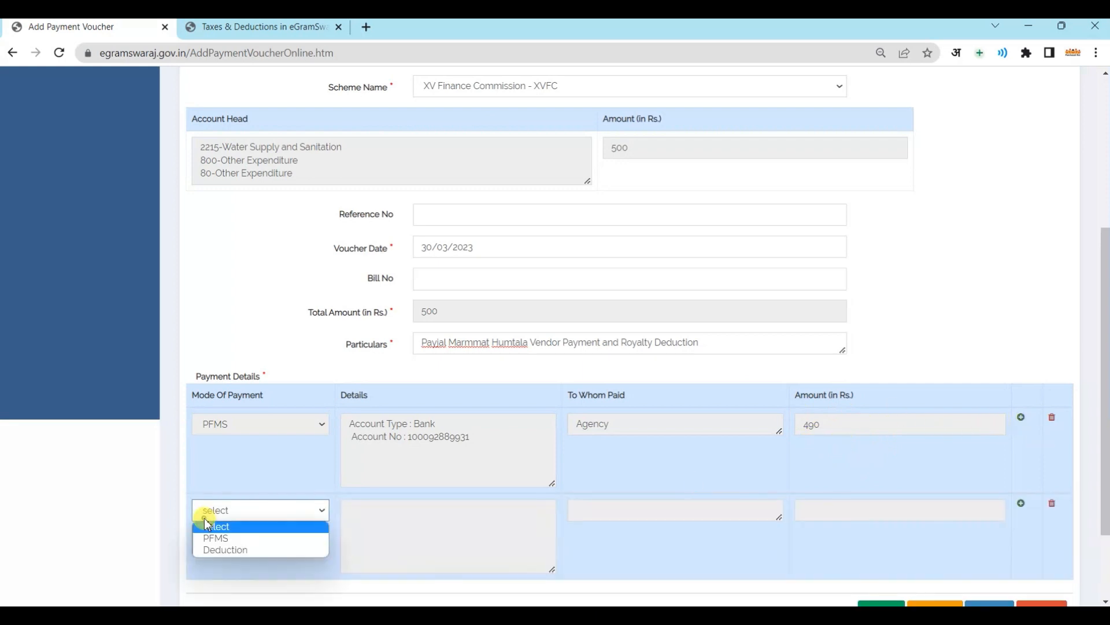
left_click(236, 554)
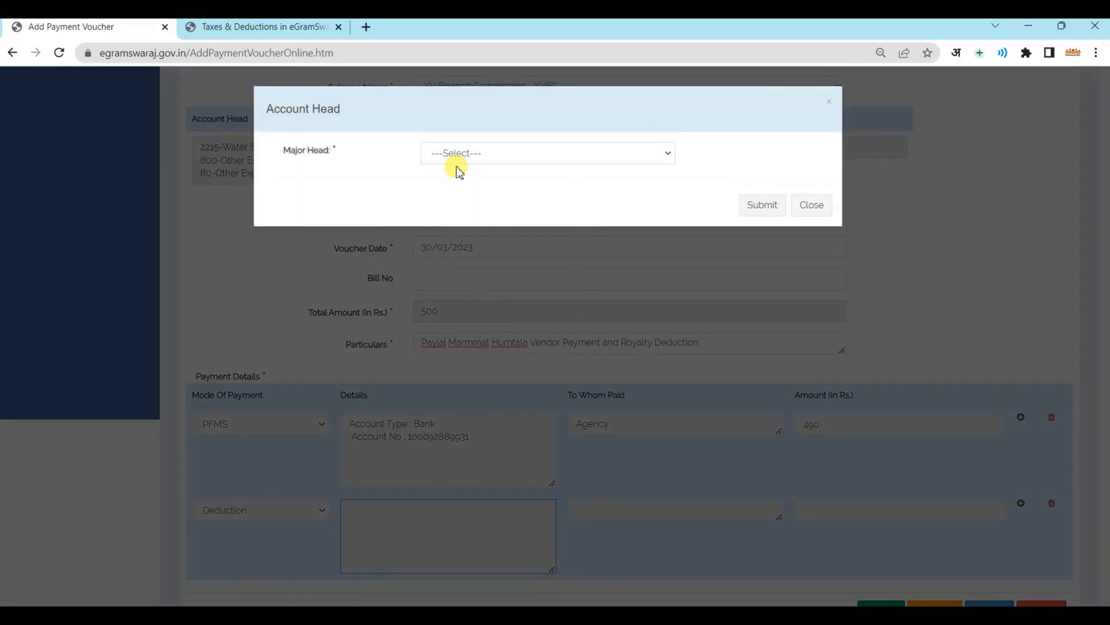
Charge the deduction to 8658-Suspense Account, 101-Tax Deduction at Source Suspense, R1-ROYALTY
left_click(459, 154)
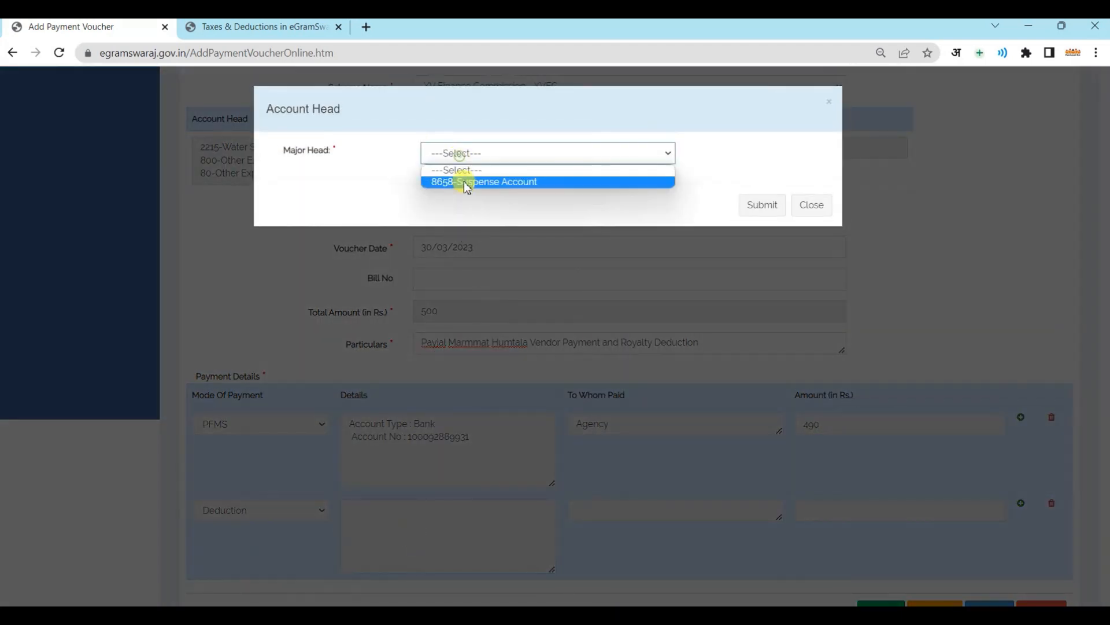
left_click(466, 184)
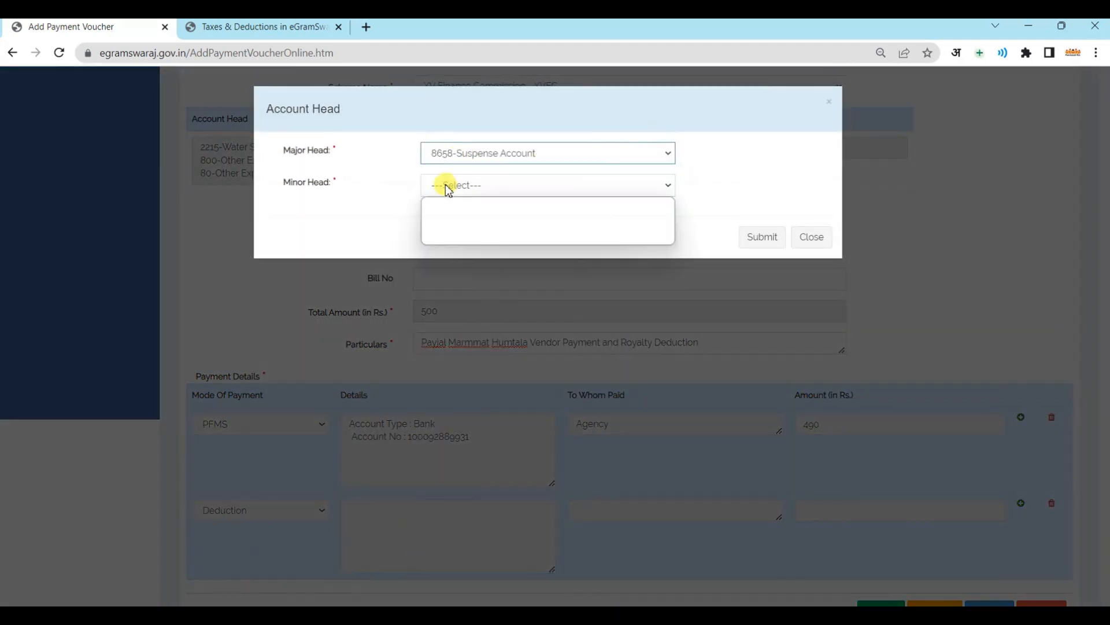
left_click(447, 184)
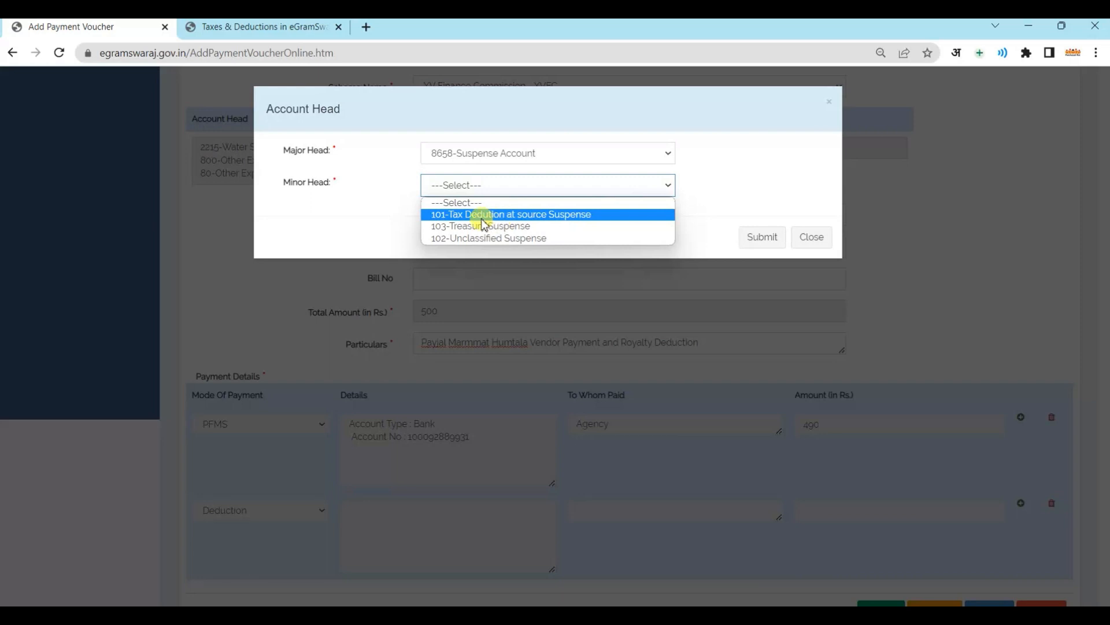
left_click(562, 215)
left_click(497, 216)
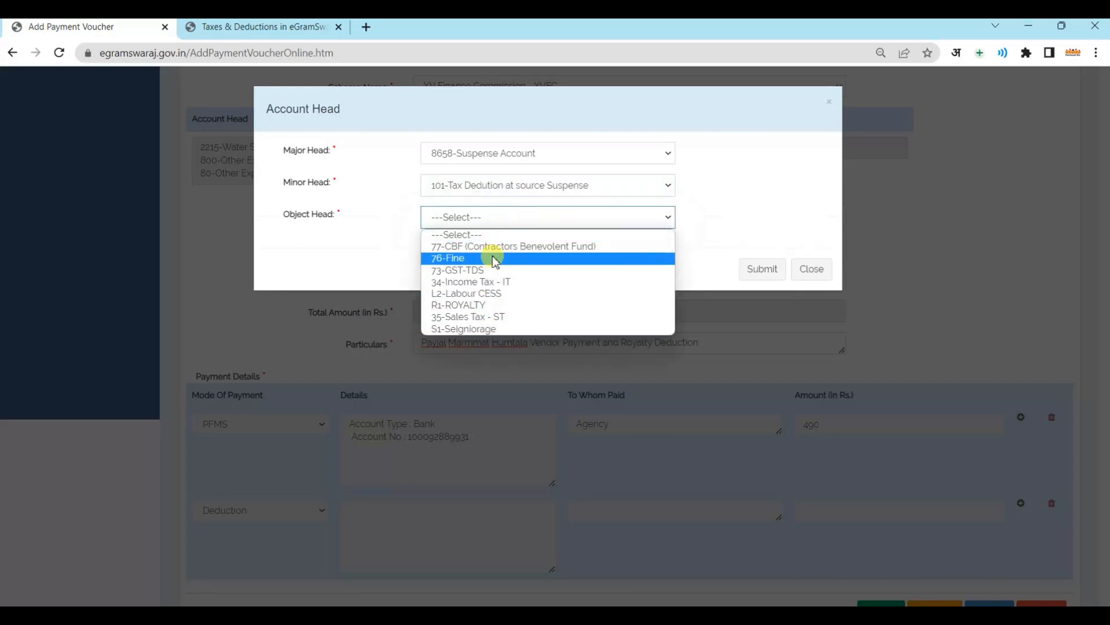
left_click(498, 306)
left_click(755, 270)
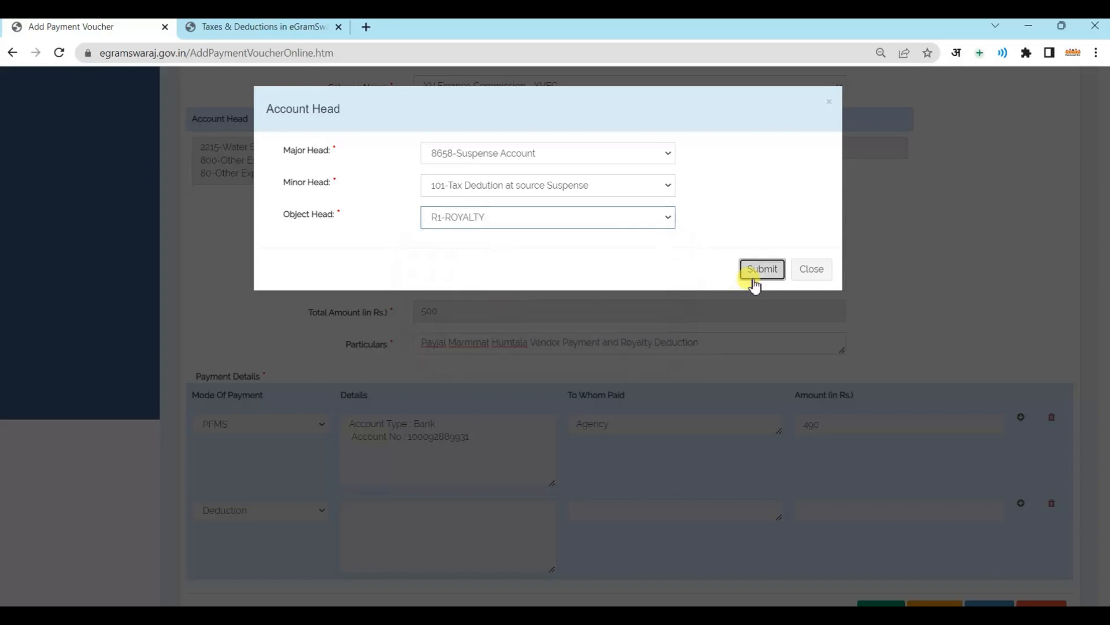
left_click(694, 524)
left_click(521, 150)
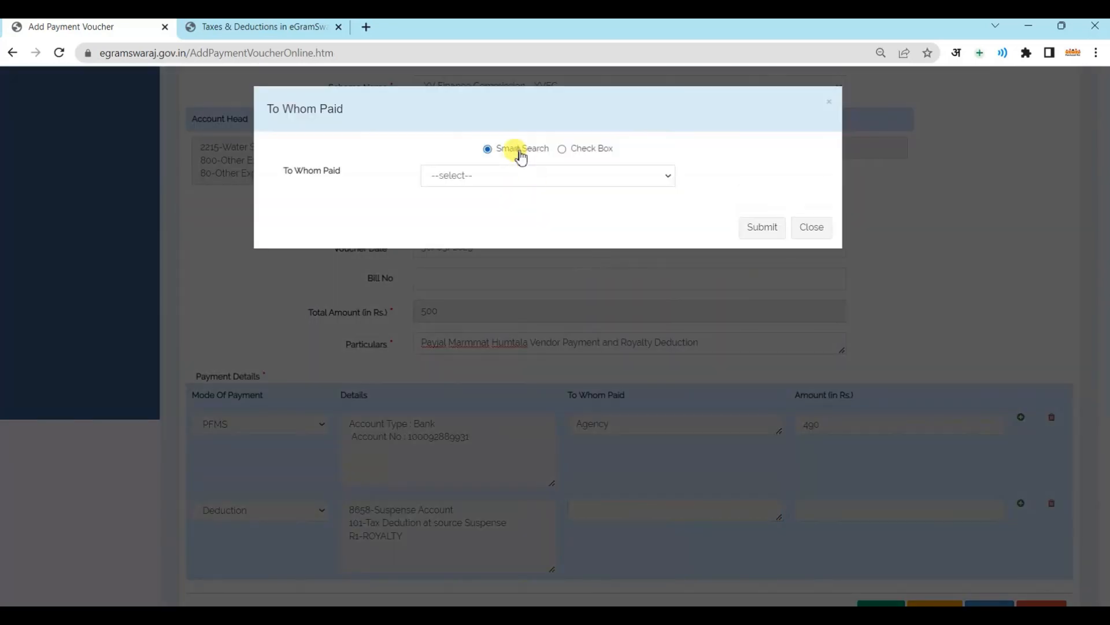
Make the Deduction row payable to the first listed Agency for 10 rupees and submit
left_click(515, 176)
left_click(494, 205)
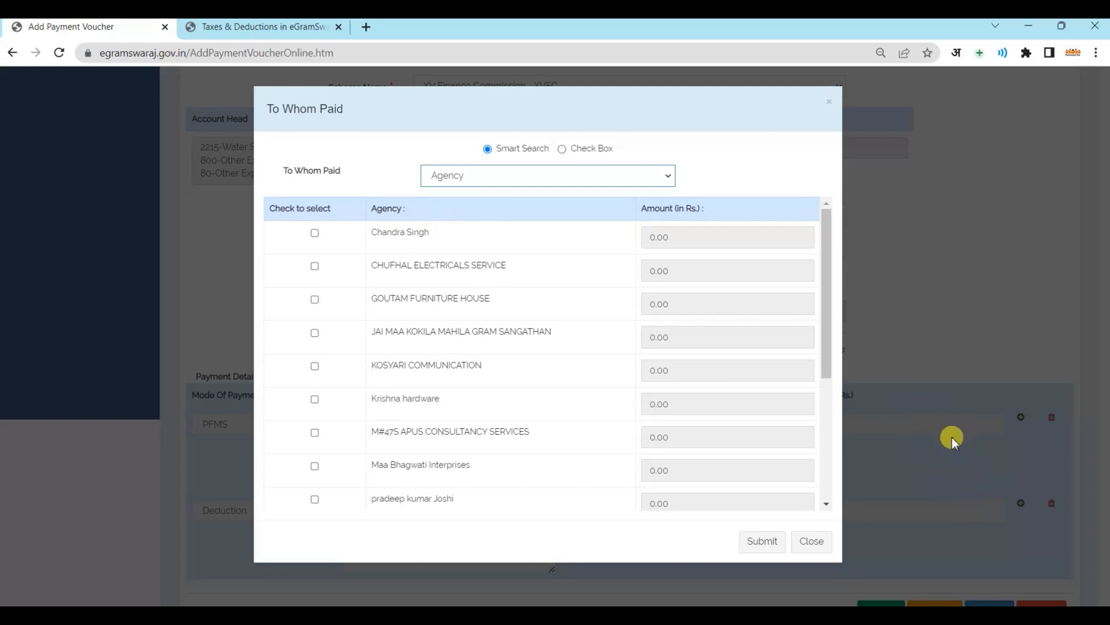
left_click(314, 234)
left_click(694, 237)
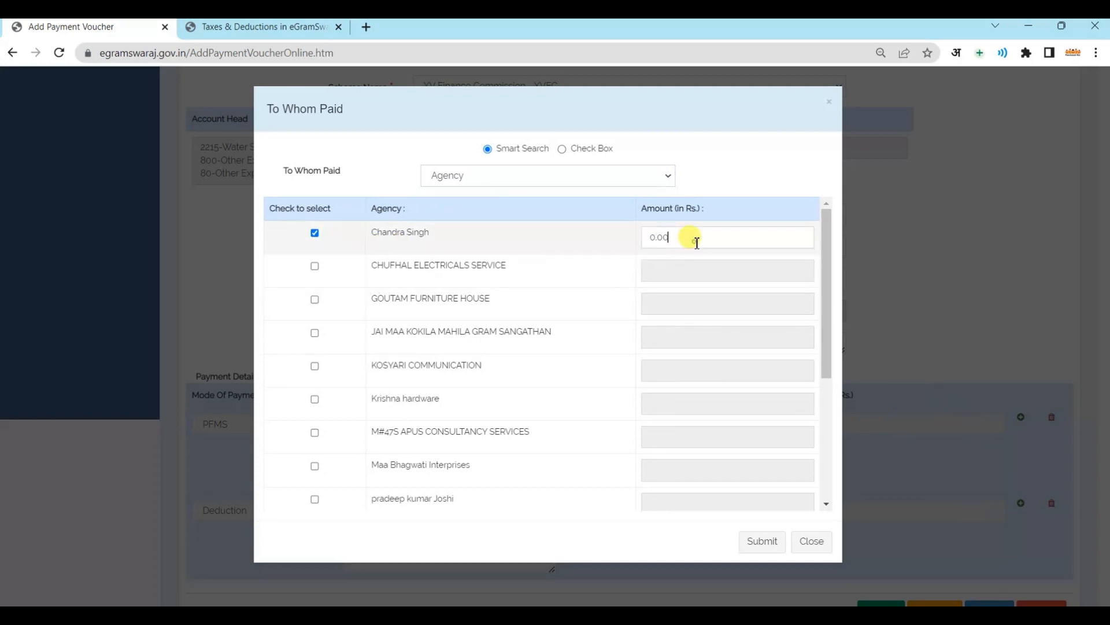
left_click_drag(694, 238, 516, 224)
type("10")
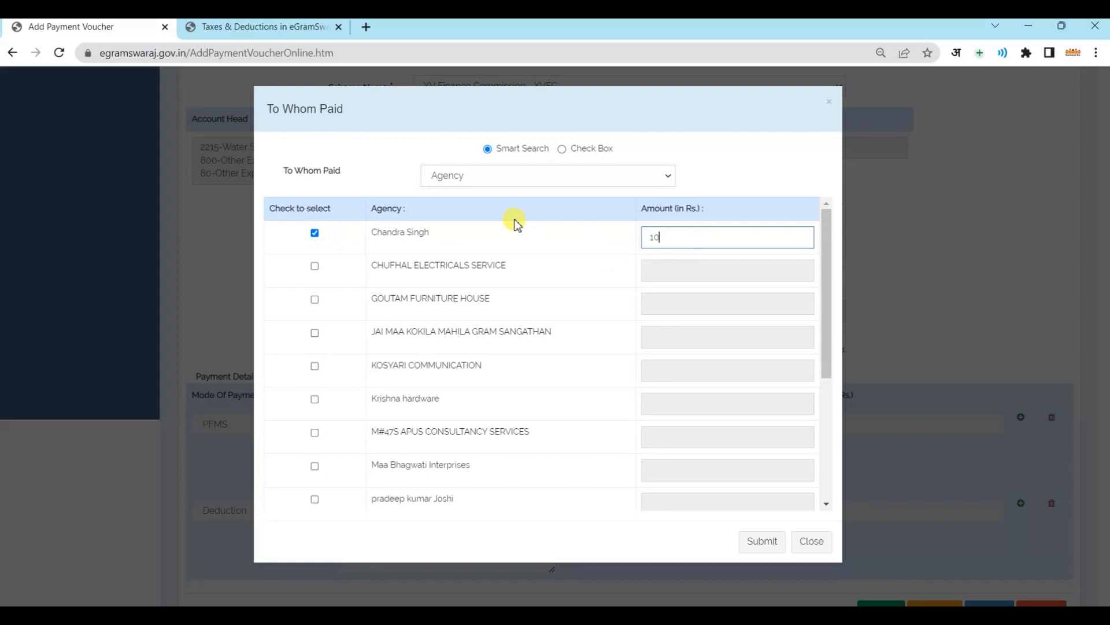
scroll(553, 329, "down", 5)
left_click(764, 539)
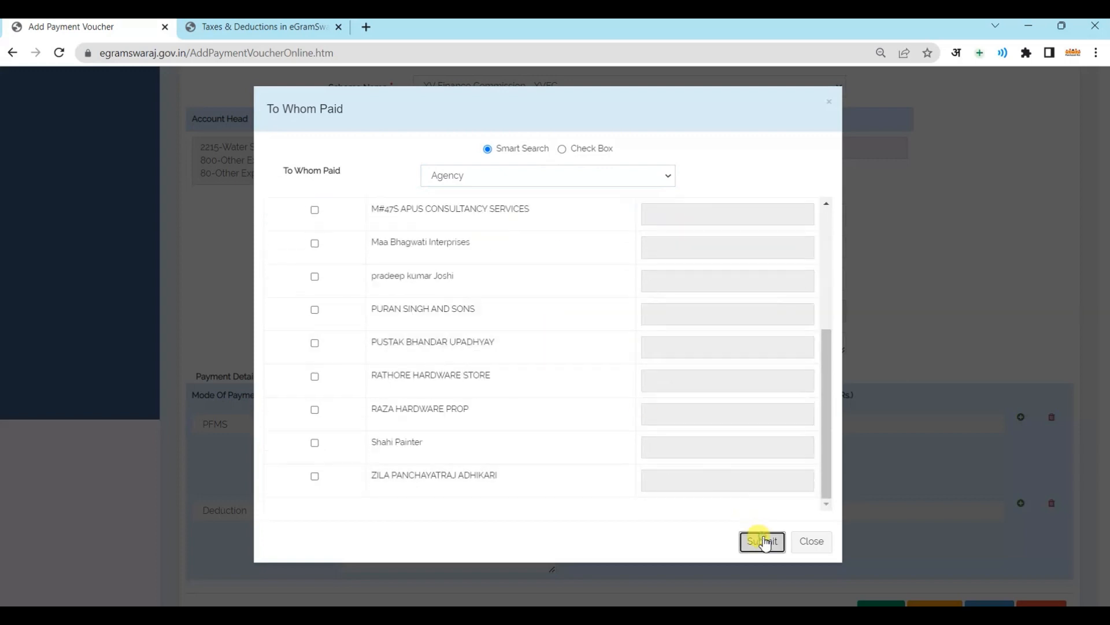
left_click(814, 426)
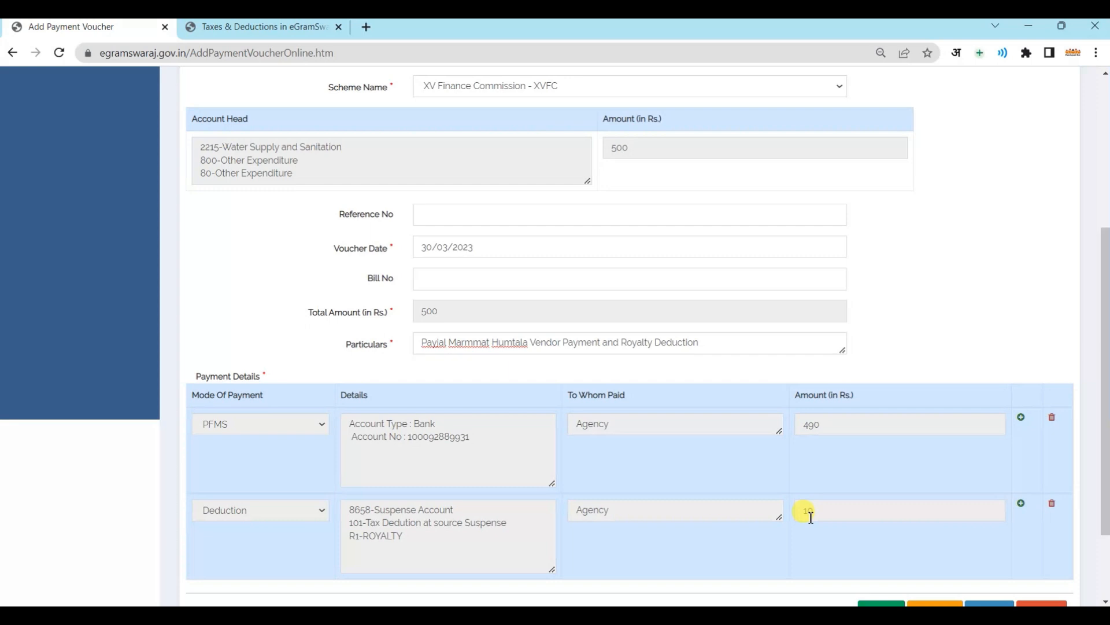
Freeze the vendor payment and royalty voucher and dismiss the 'freezed successfully' message
scroll(810, 516, "down", 2)
left_click(930, 503)
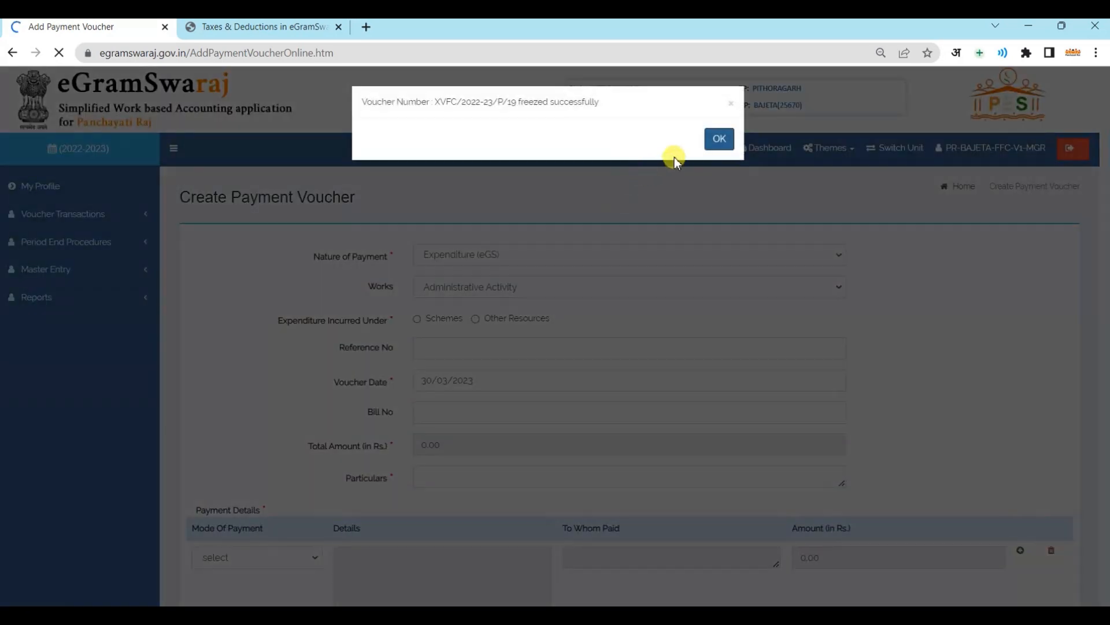
left_click(719, 138)
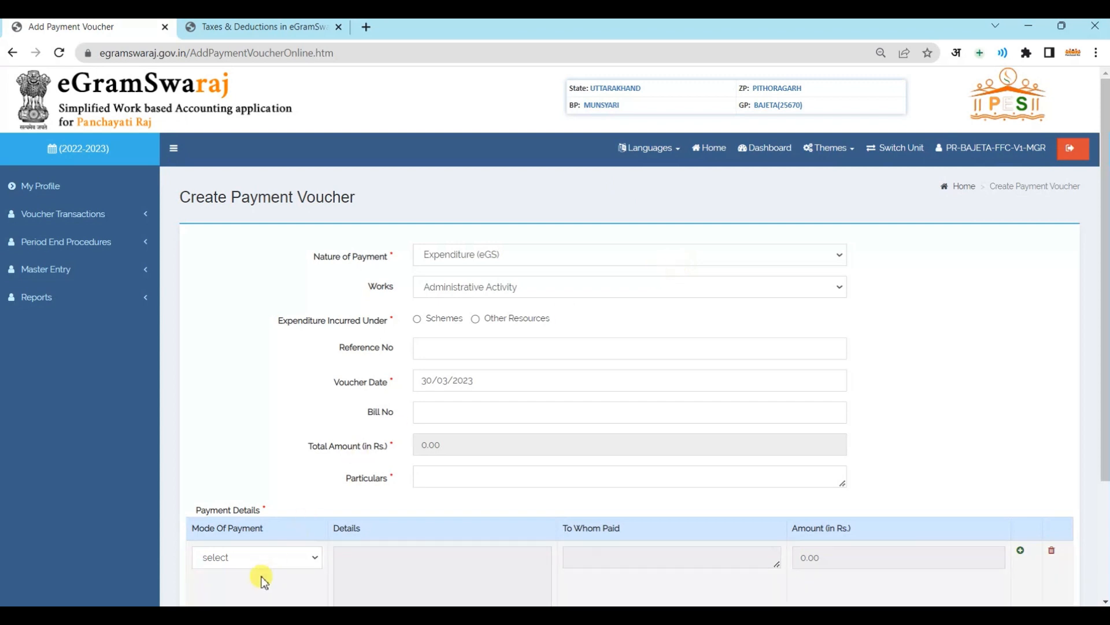
left_click(248, 549)
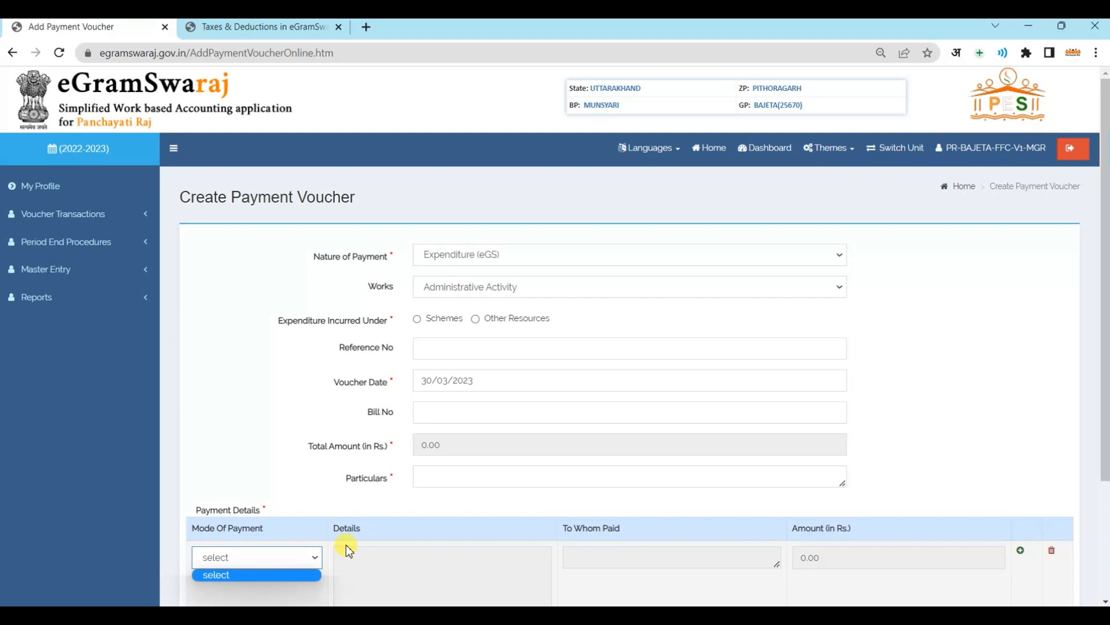
left_click(310, 373)
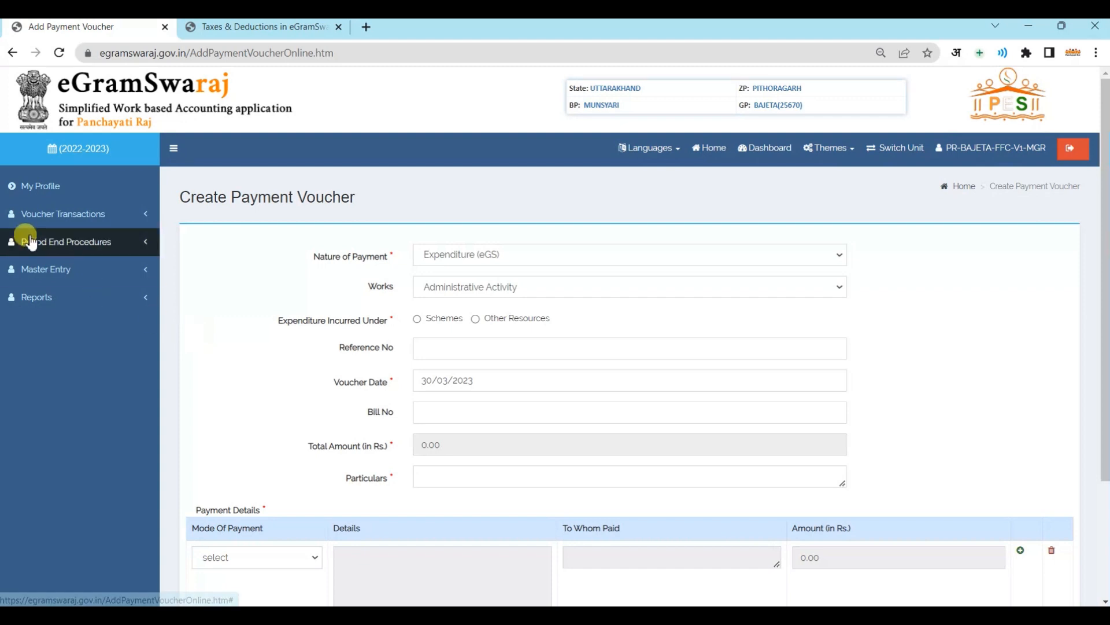
Start a new Online Payment Voucher with the expenditure incurred under Schemes
left_click(67, 215)
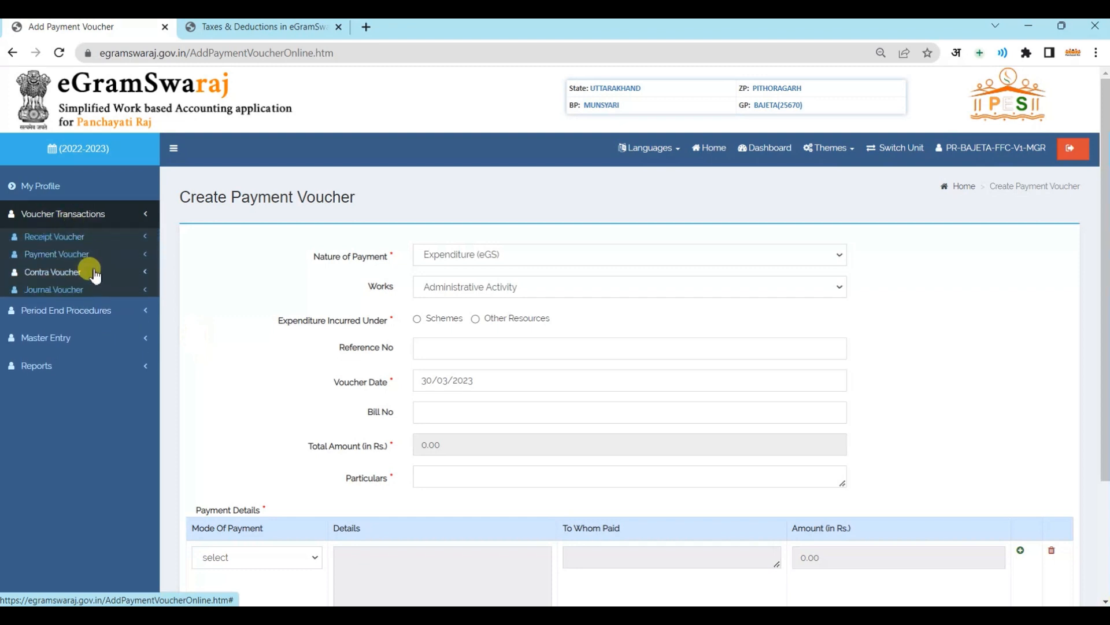
left_click(70, 254)
left_click(61, 279)
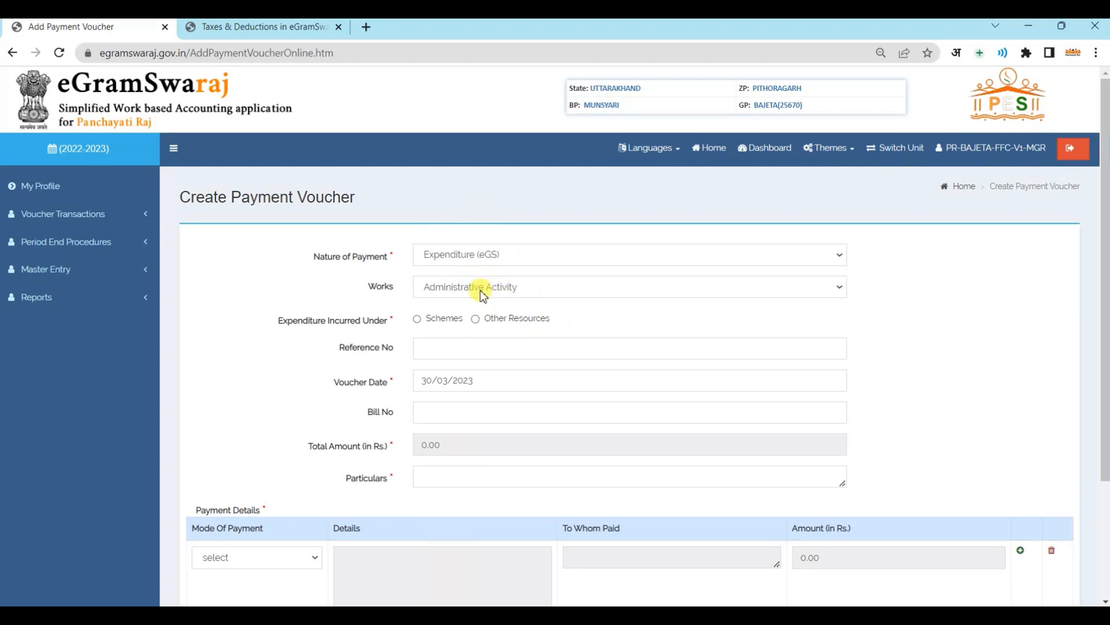
left_click(417, 319)
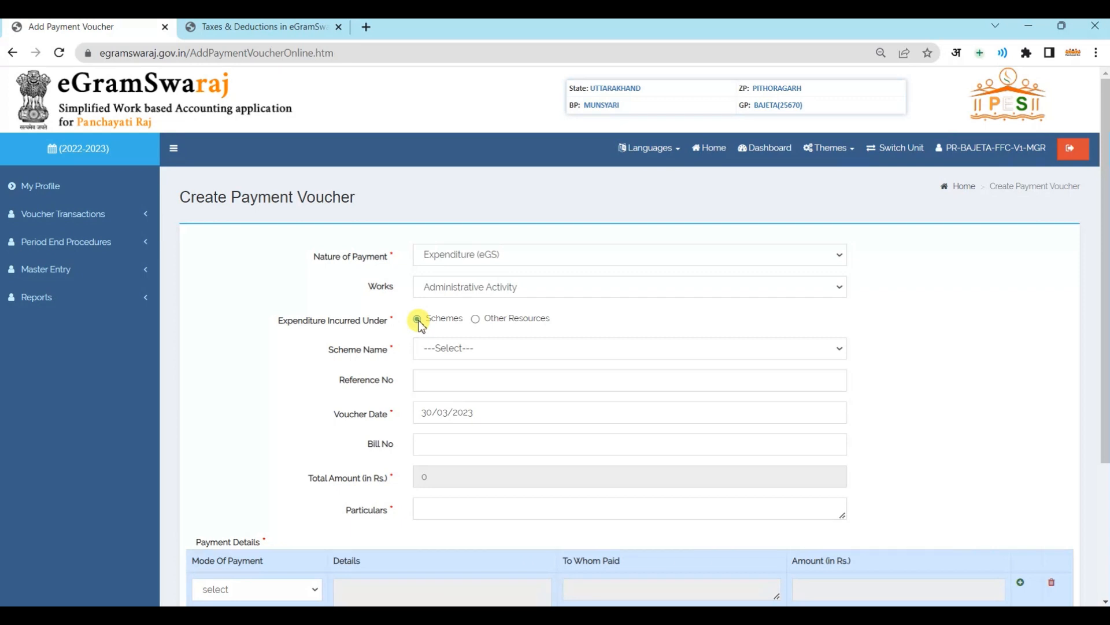
left_click(471, 350)
Choose scheme XV Finance Commission - XVFC, account head Tied Grant, major head 8658-Suspense Account
left_click(453, 374)
scroll(468, 386, "down", 2)
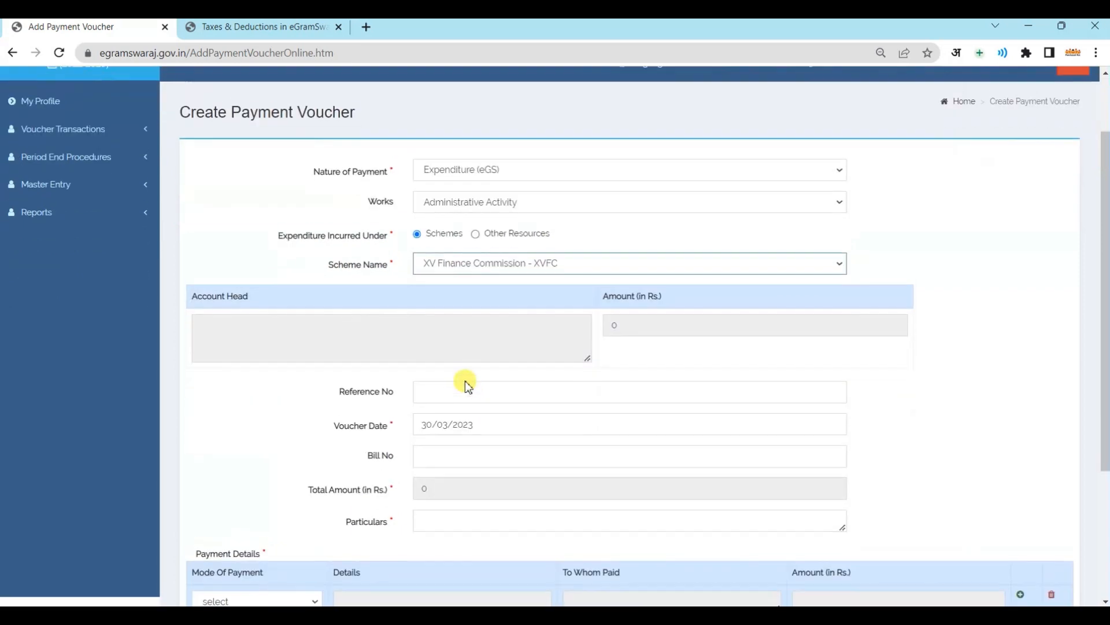
left_click(382, 349)
left_click(495, 153)
left_click(485, 178)
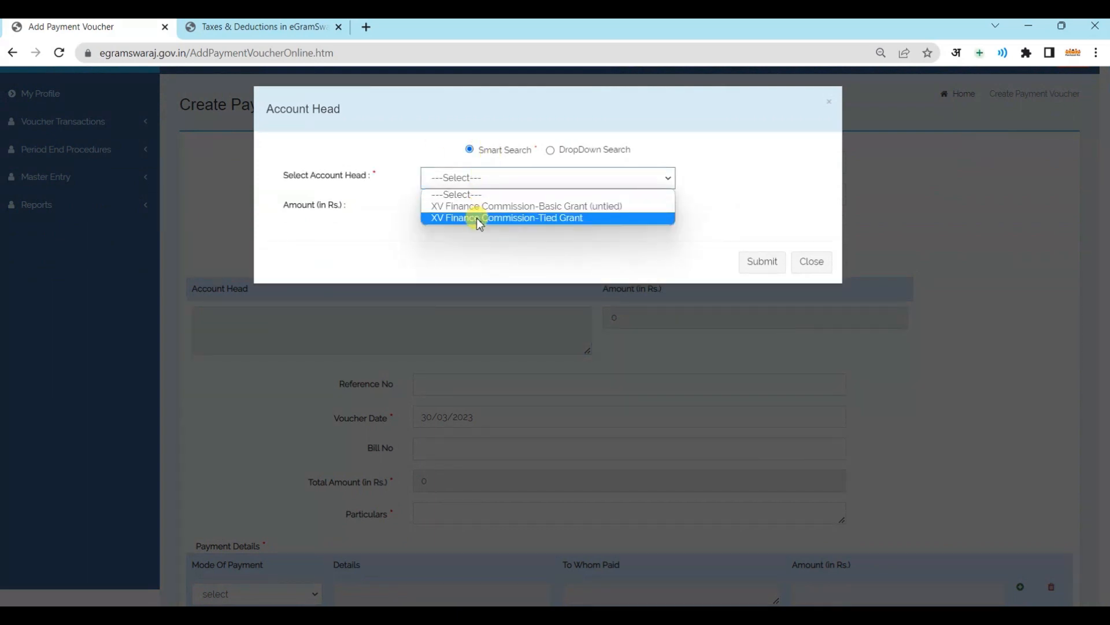
left_click(477, 218)
left_click(477, 210)
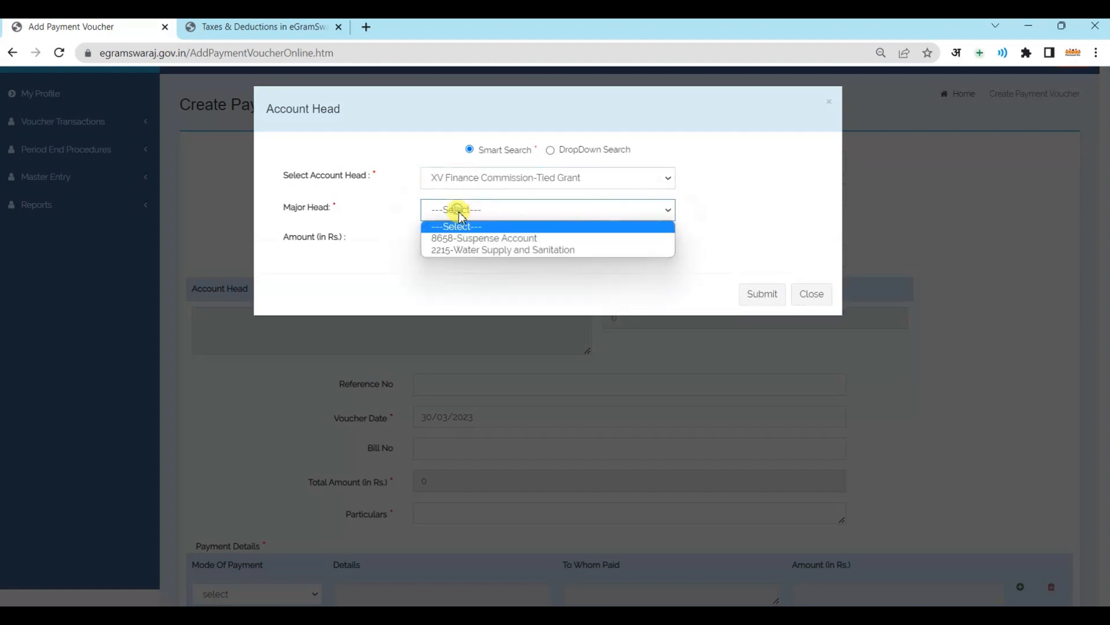
left_click(480, 238)
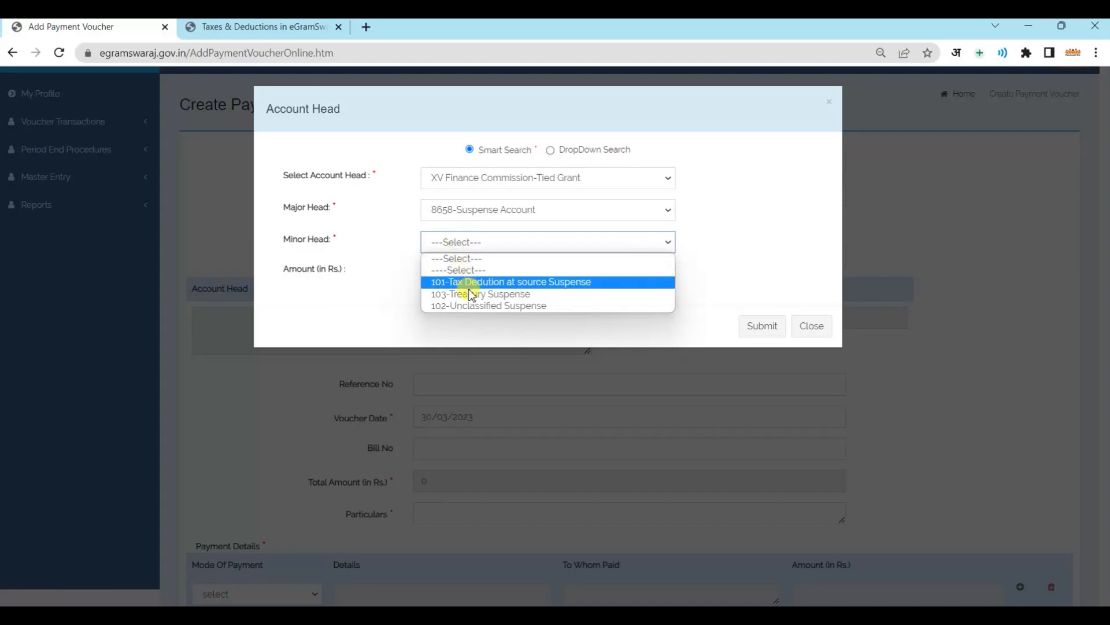
Complete the head with 101 TDS Suspense, 10-Other Basic Services, R1-ROYALTY for Rs 10, and submit
left_click(462, 281)
left_click(463, 284)
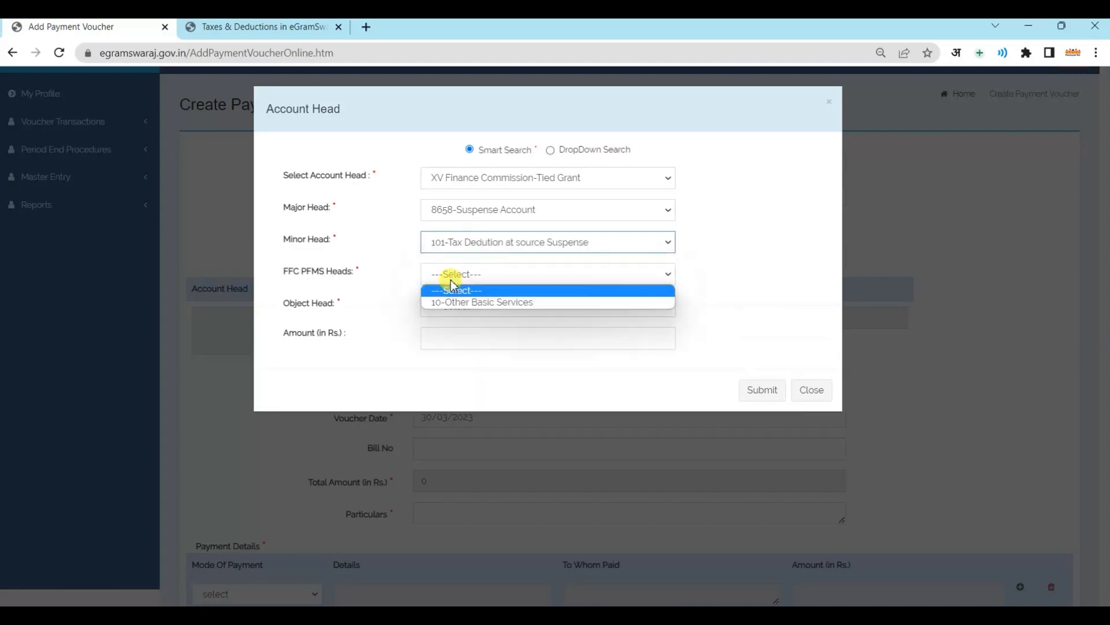
left_click(458, 301)
left_click(456, 303)
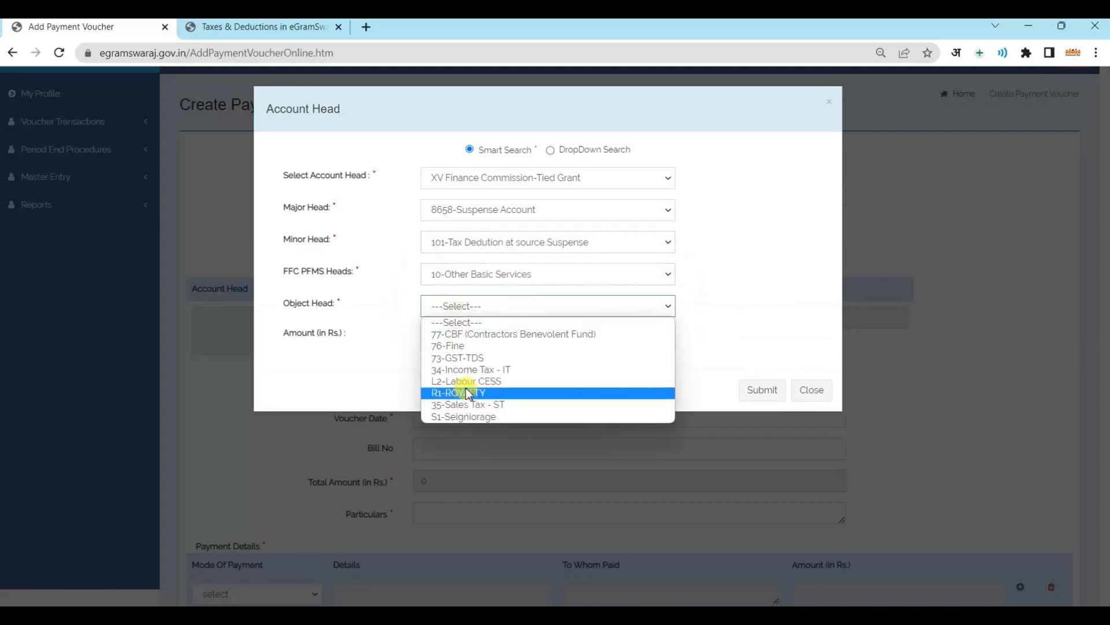
left_click(458, 393)
left_click(453, 340)
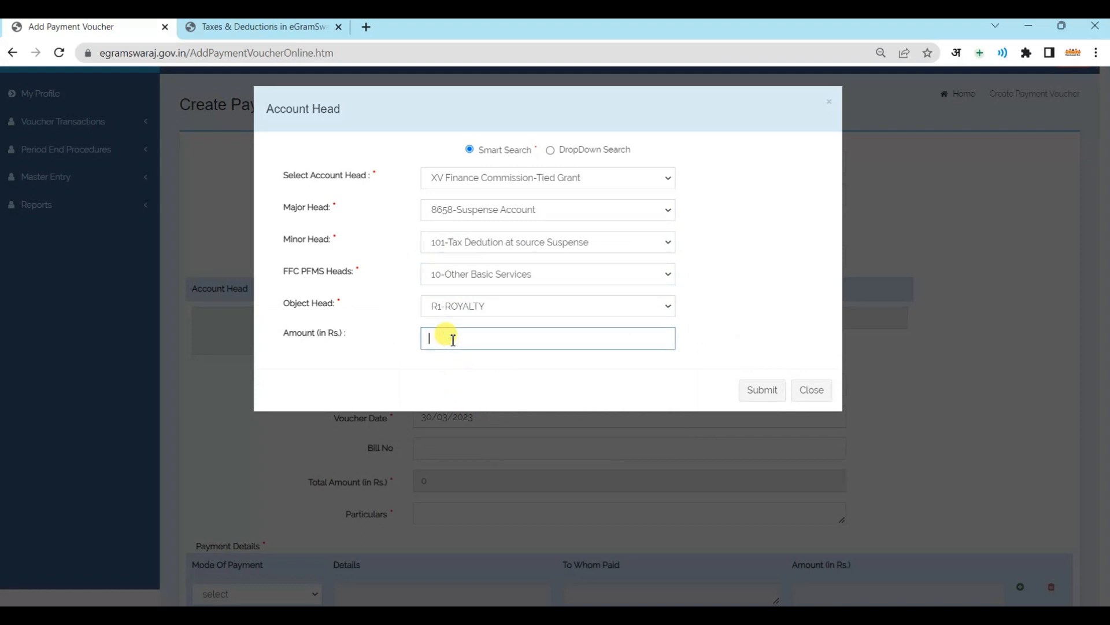
type("10")
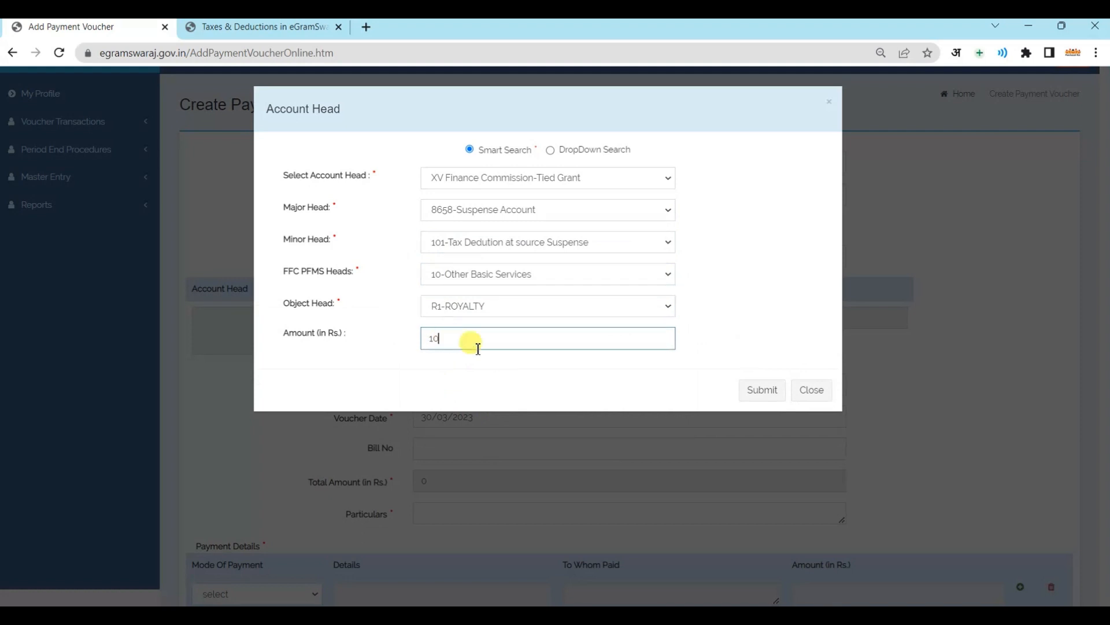
left_click(746, 389)
scroll(665, 399, "down", 2)
scroll(620, 405, "down", 1)
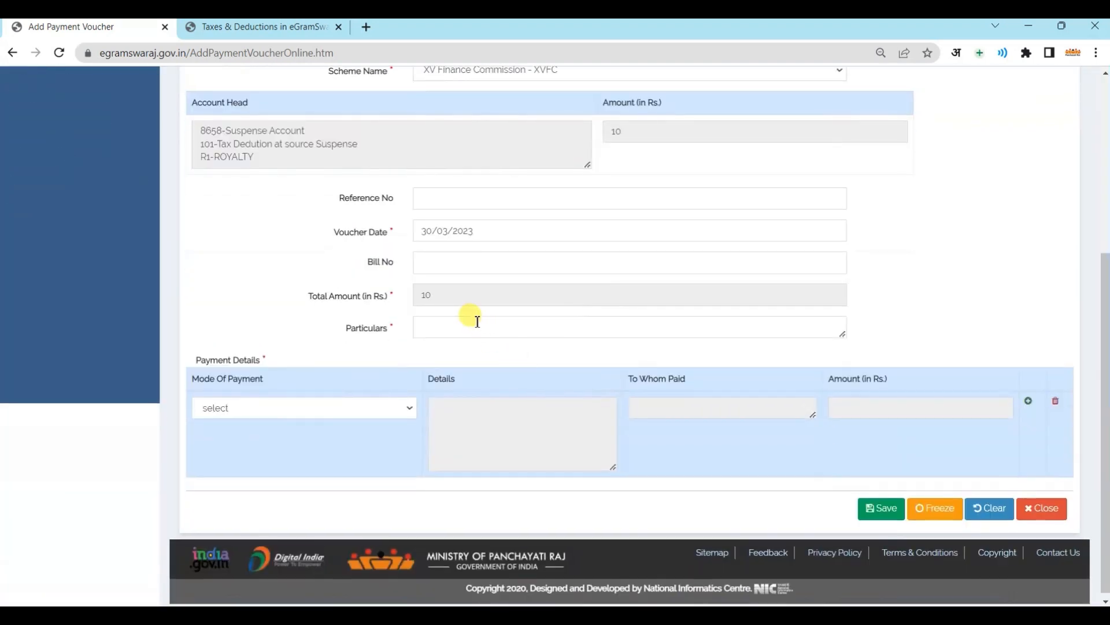
Enter 'Kaam Kaa Naam Royalty' as the voucher particulars
left_click(474, 323)
type("receipt voucher approval")
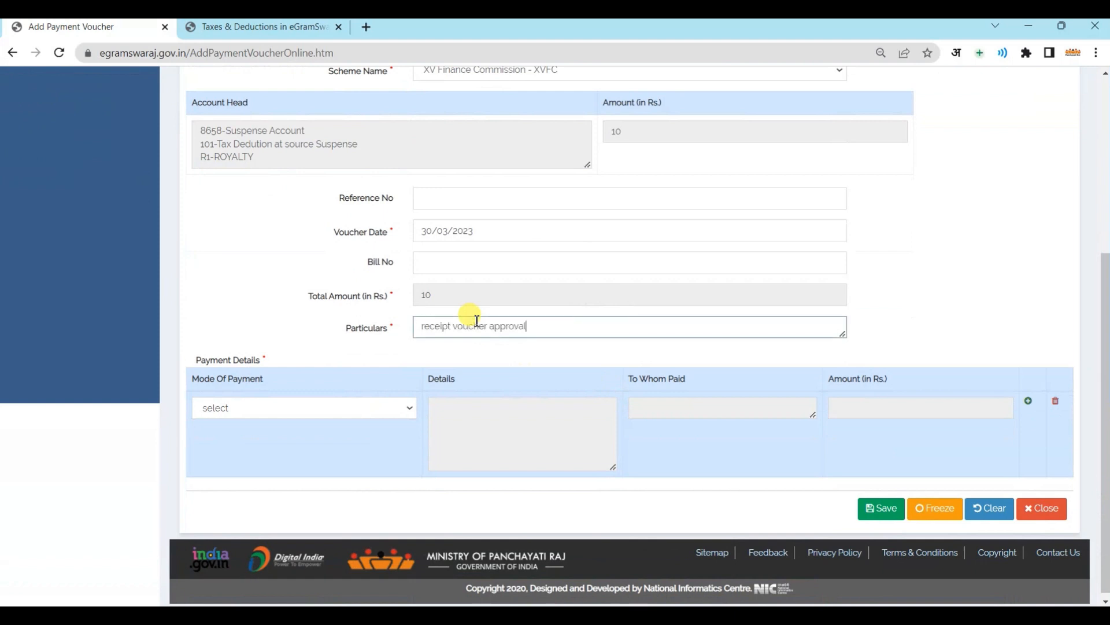
key("BackSpace")
key("BackSpace")
key("BackSpace")
key("BackSpace")
key("BackSpace")
key("BackSpace")
key("BackSpace")
key("BackSpace")
key("BackSpace")
key("BackSpace")
key("BackSpace")
key("BackSpace")
key("BackSpace")
key("BackSpace")
key("BackSpace")
key("BackSpace")
key("BackSpace")
key("BackSpace")
key("BackSpace")
key("BackSpace")
type("Kaam K")
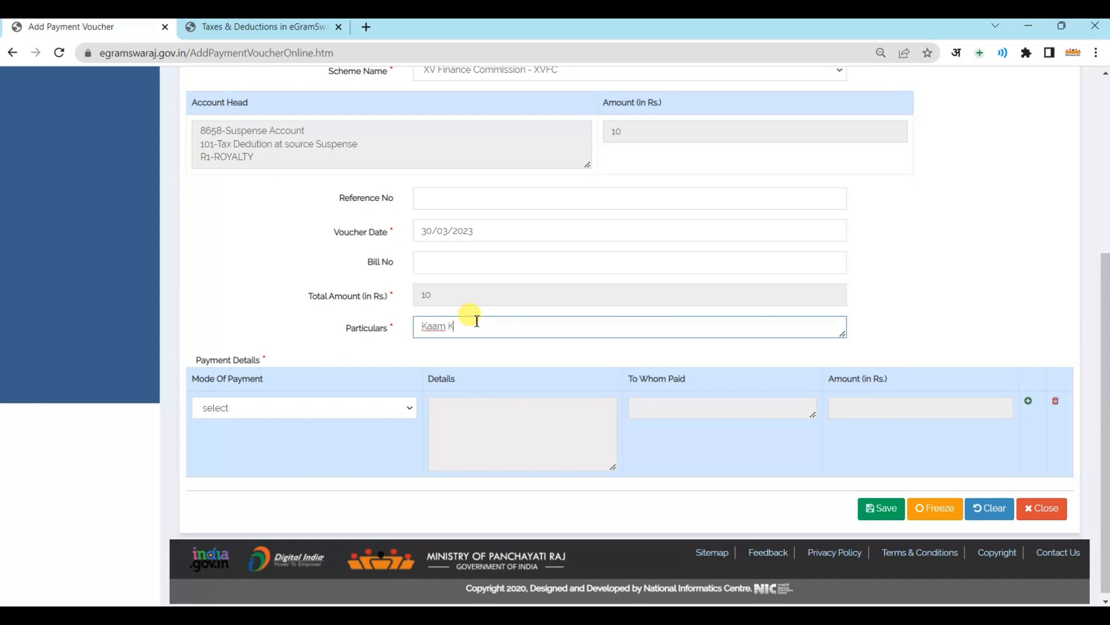
type("aa Naam Royalty")
Set the mode of payment to Letter Advice/NEFT/RTGS
left_click(343, 409)
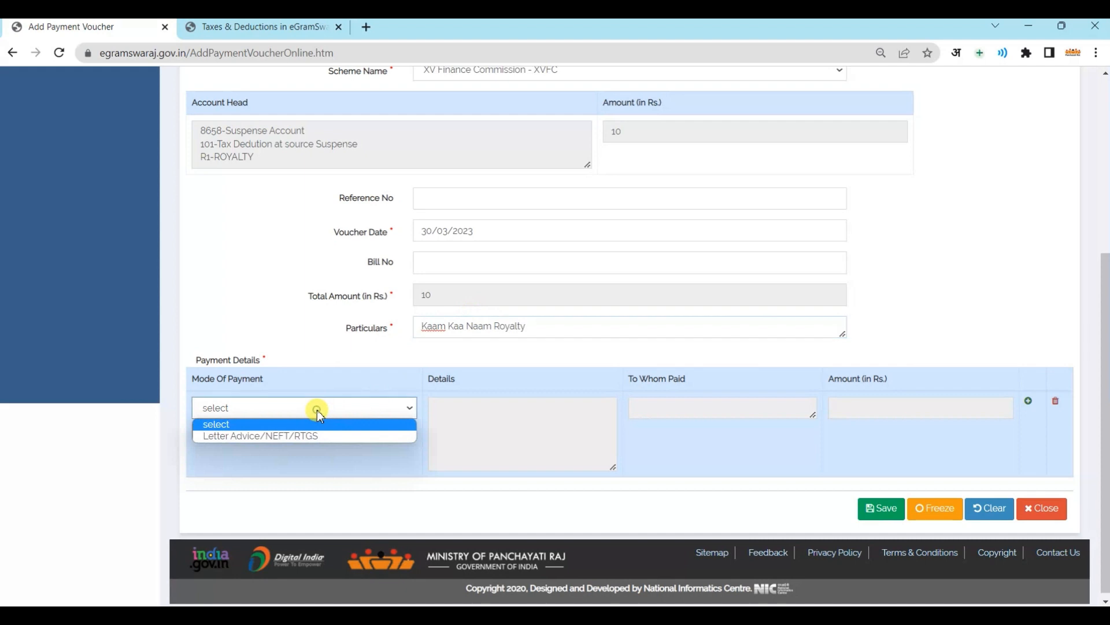
left_click(305, 437)
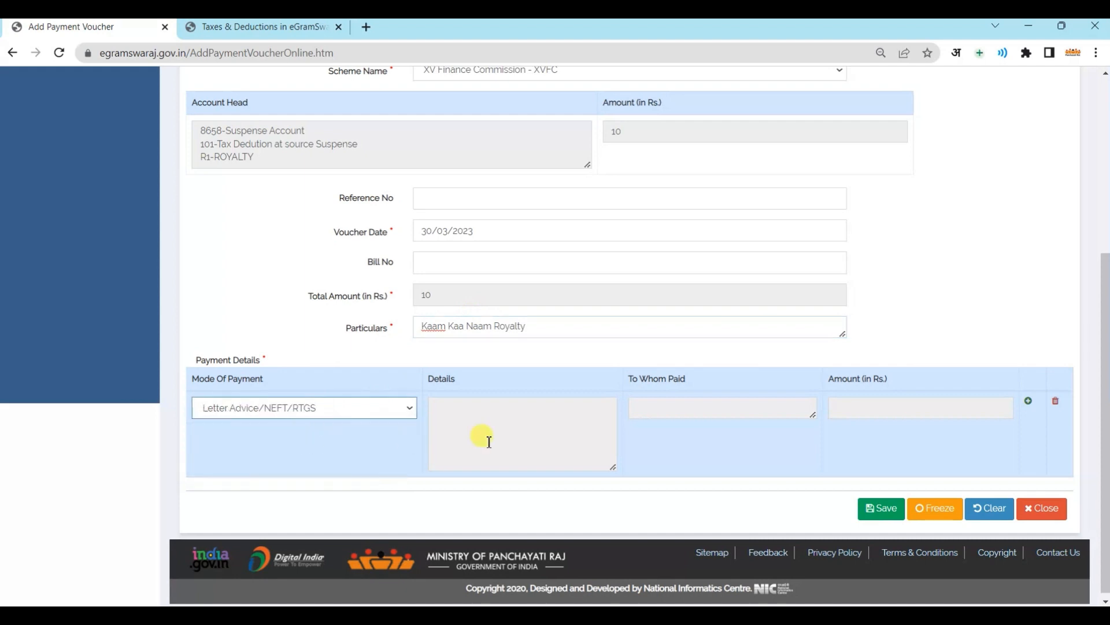
left_click(516, 442)
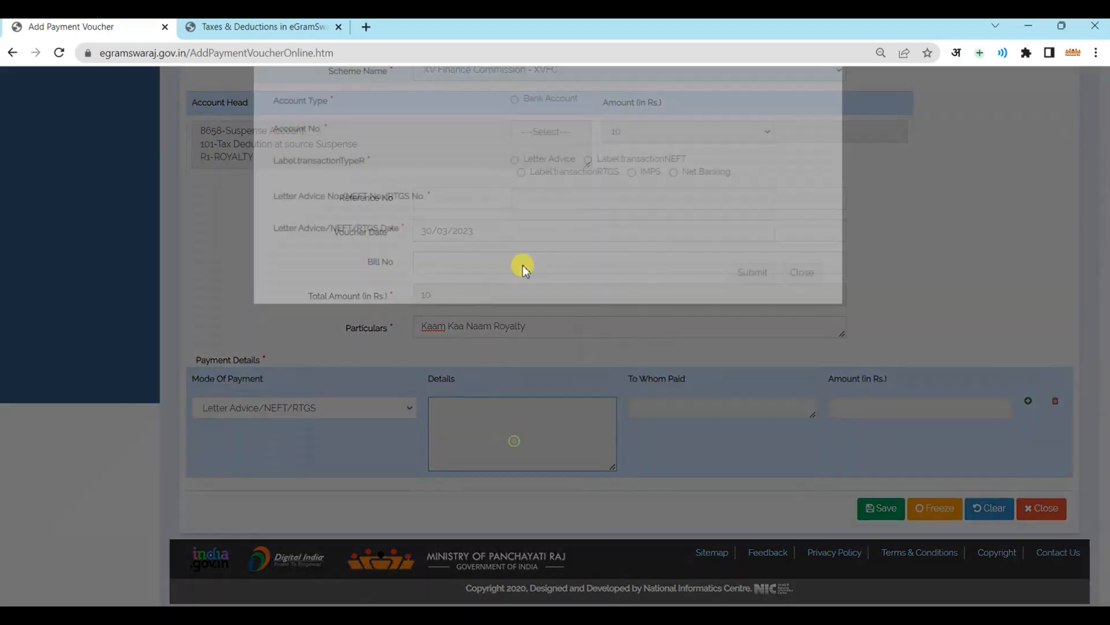
Record payment from the panchayat bank account via letter advice, entering its number and date 30/03/2023
left_click(516, 149)
left_click(557, 181)
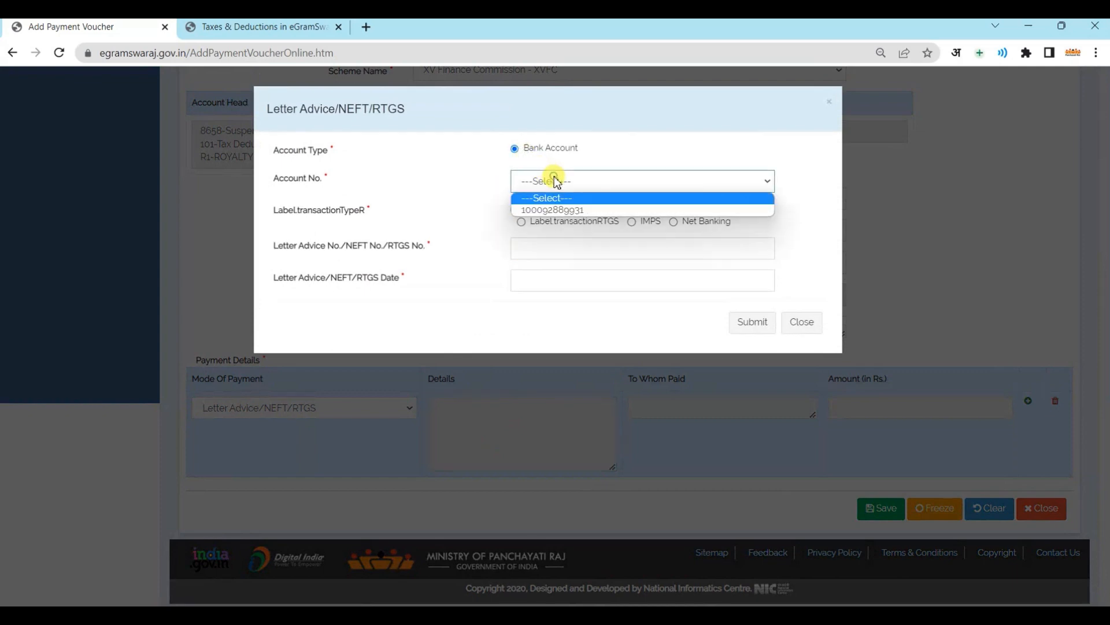
left_click(558, 210)
left_click(515, 209)
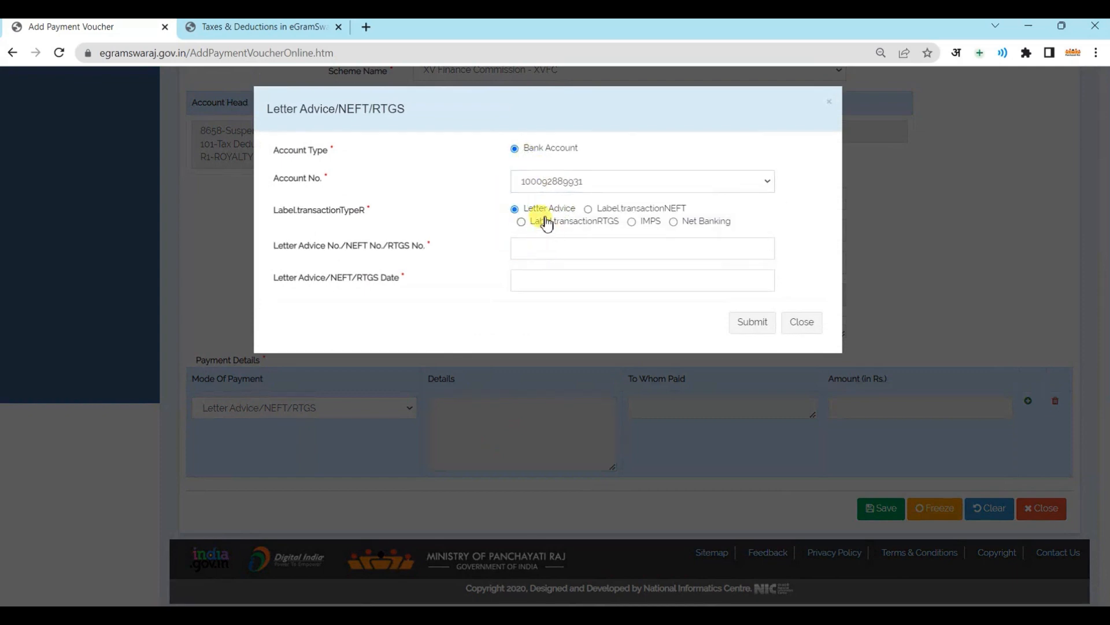
left_click(564, 247)
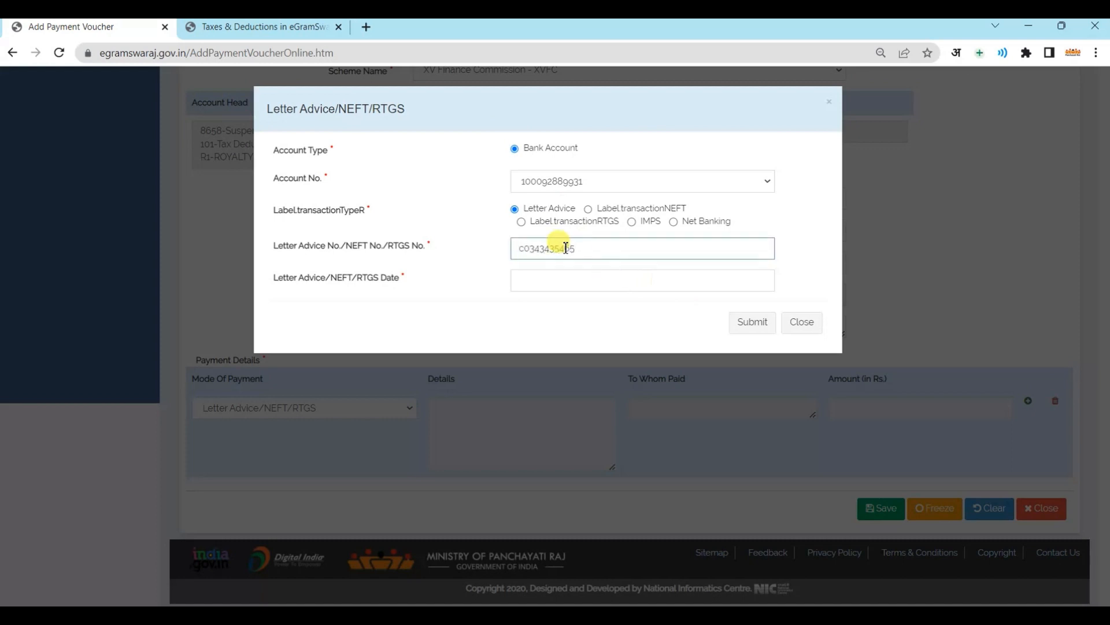
left_click(547, 277)
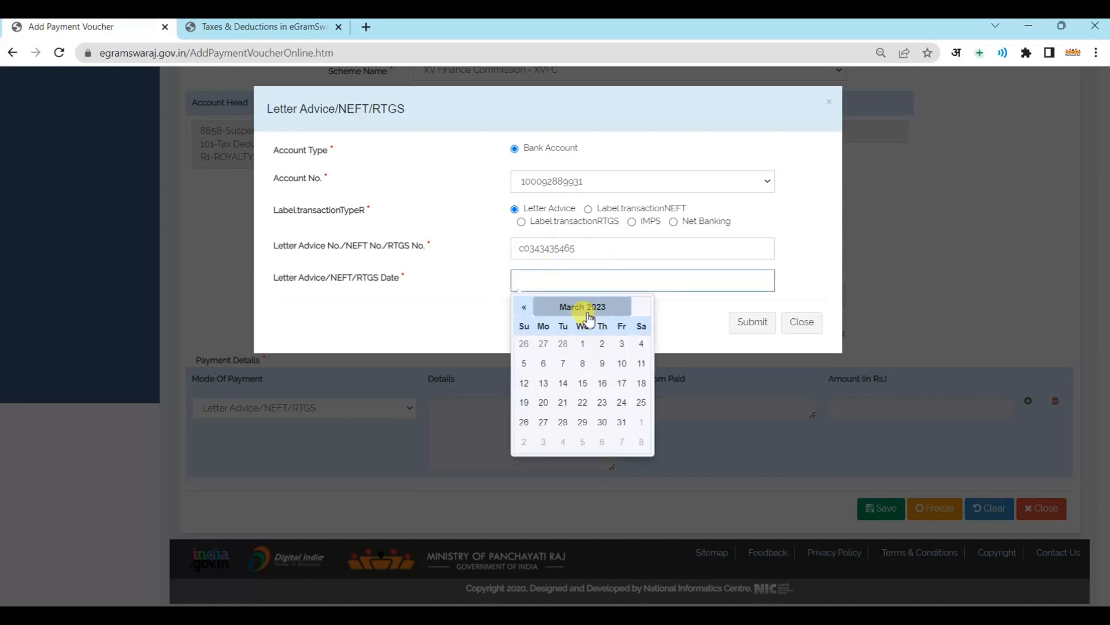
left_click(602, 422)
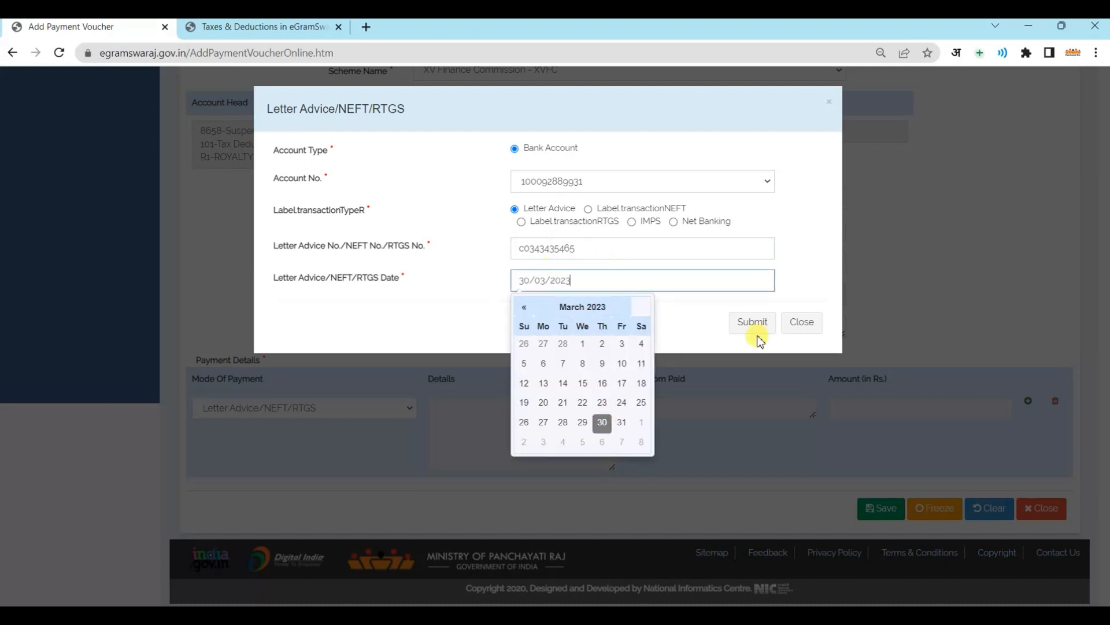
left_click(753, 326)
left_click(720, 415)
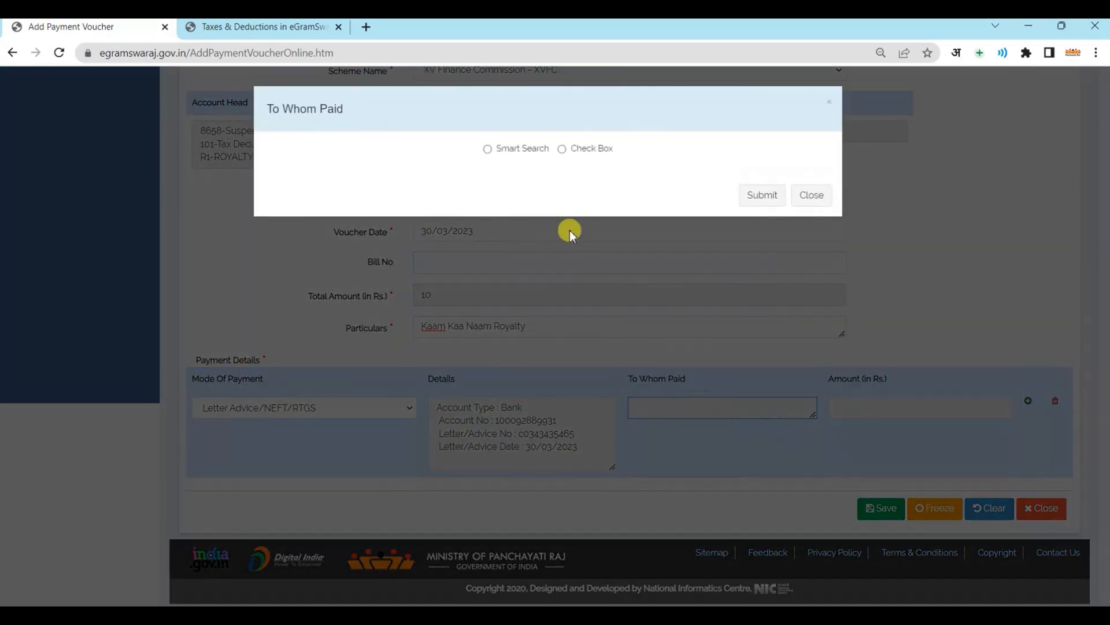
Set the payee to Agency, ticking the first agency with an amount of 10, and submit
left_click(501, 155)
left_click(503, 175)
left_click(488, 202)
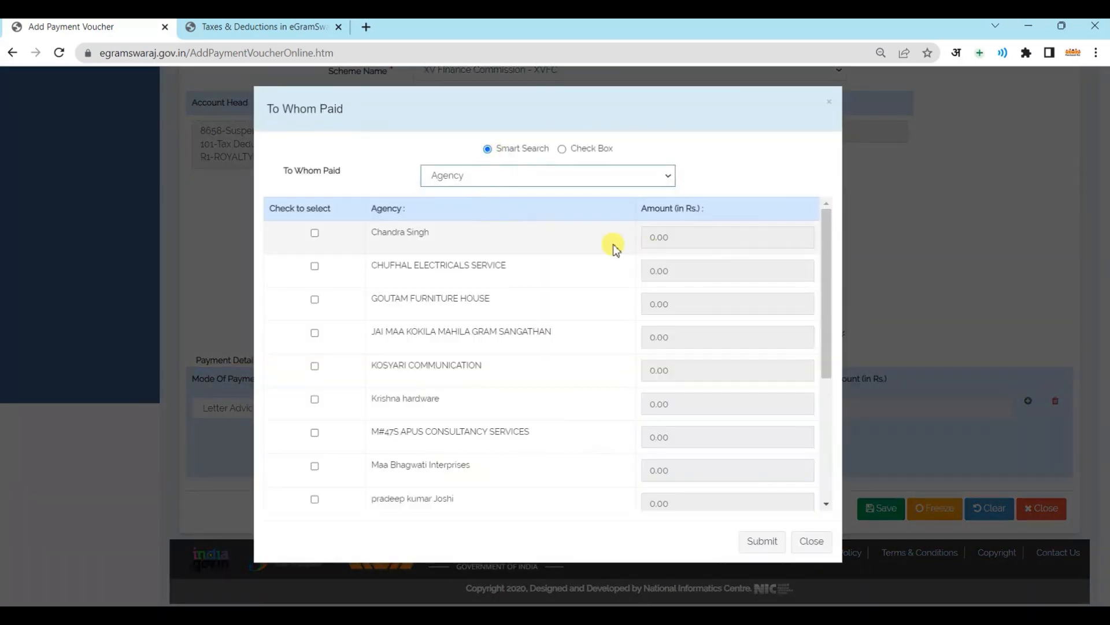
left_click(315, 233)
double_click(650, 238)
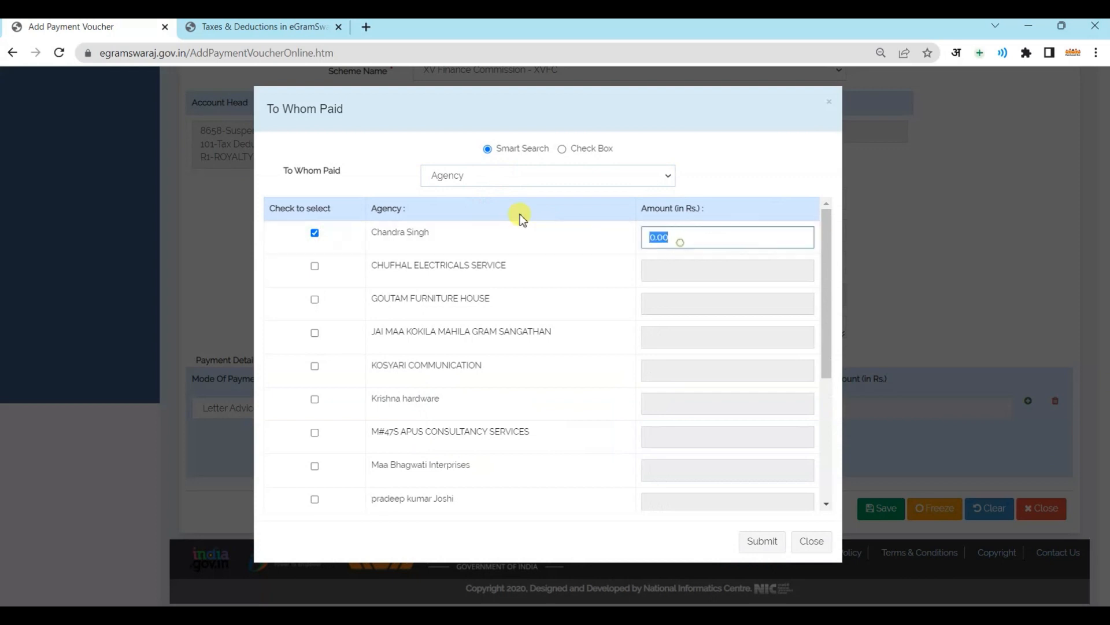
type("10")
scroll(648, 405, "down", 5)
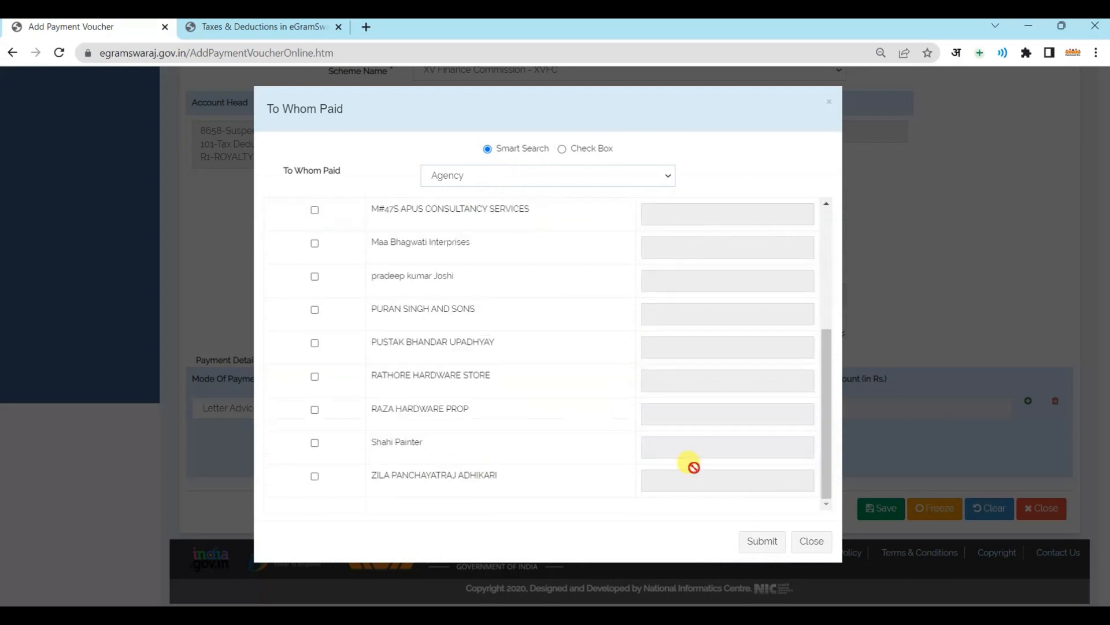
left_click(760, 540)
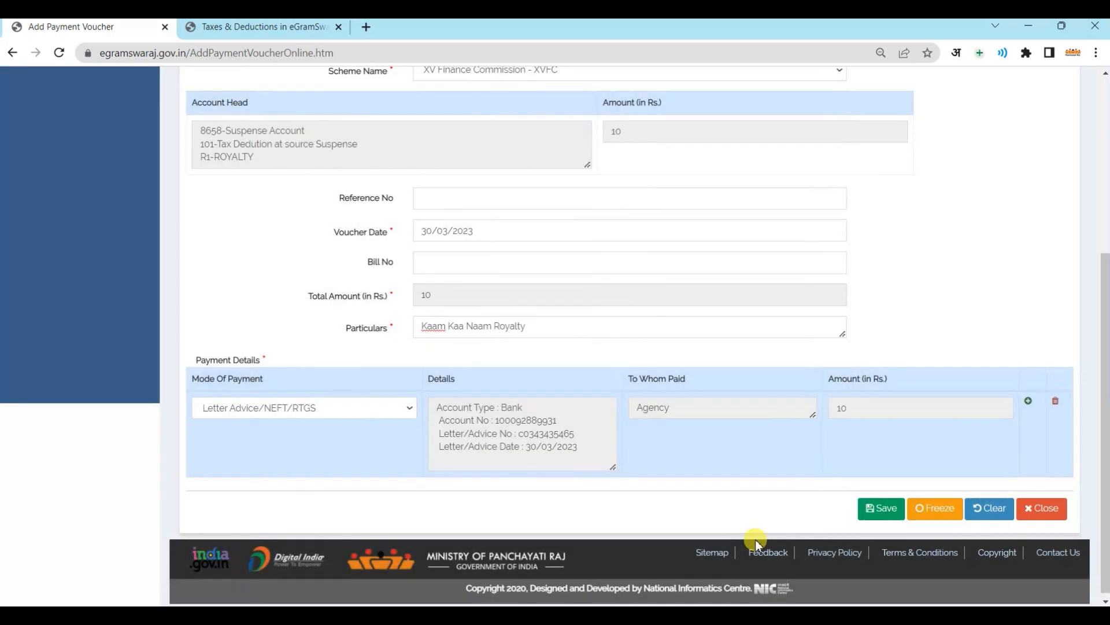
Freeze the royalty deduction voucher and acknowledge the saved message
left_click(938, 511)
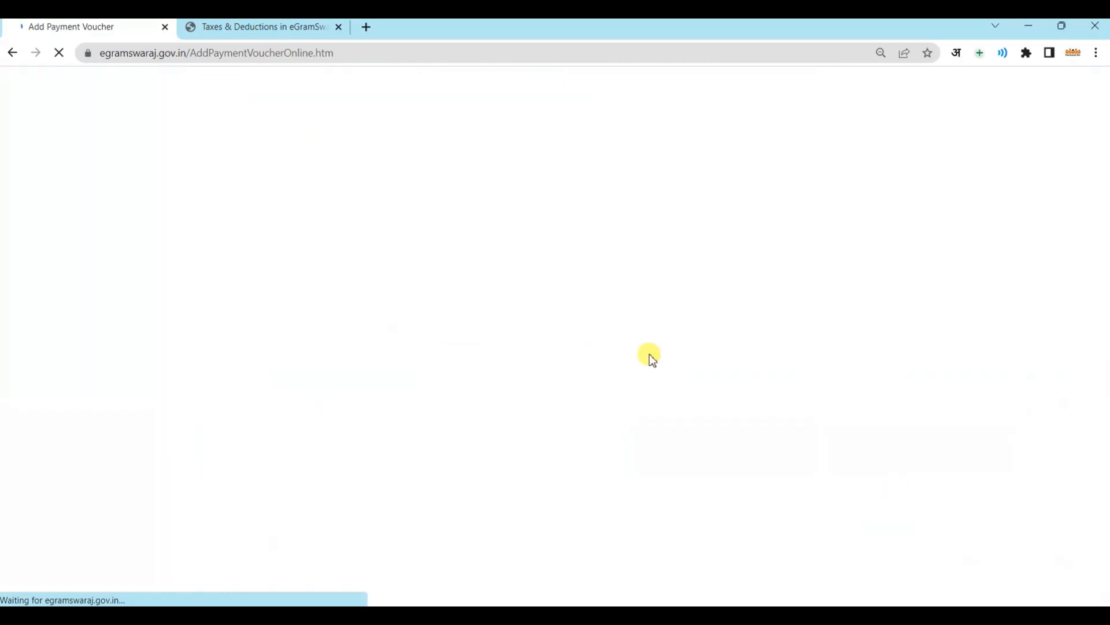
key("Return")
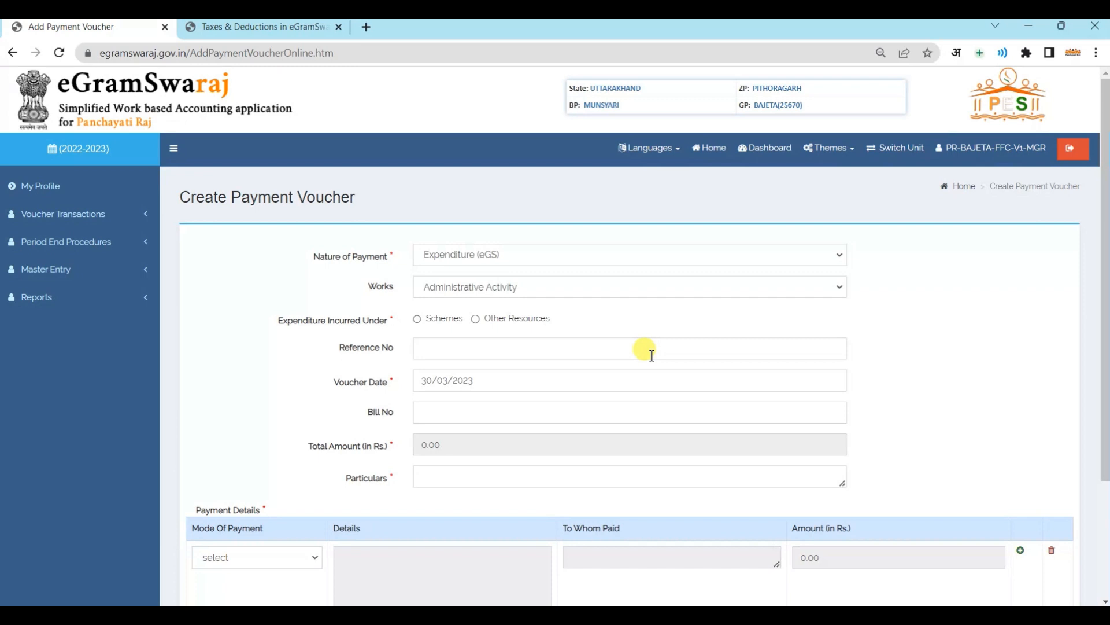
left_click(579, 289)
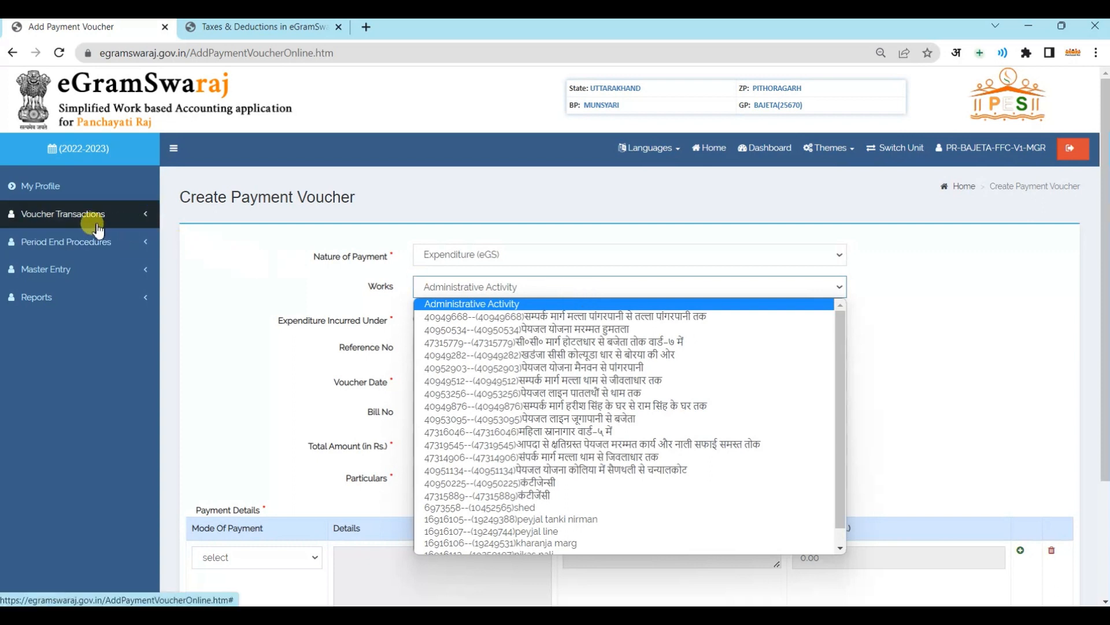
Open Reports > Financial Year Progress Reports > Other Reports > Account Wise Cash Book Report
left_click(80, 295)
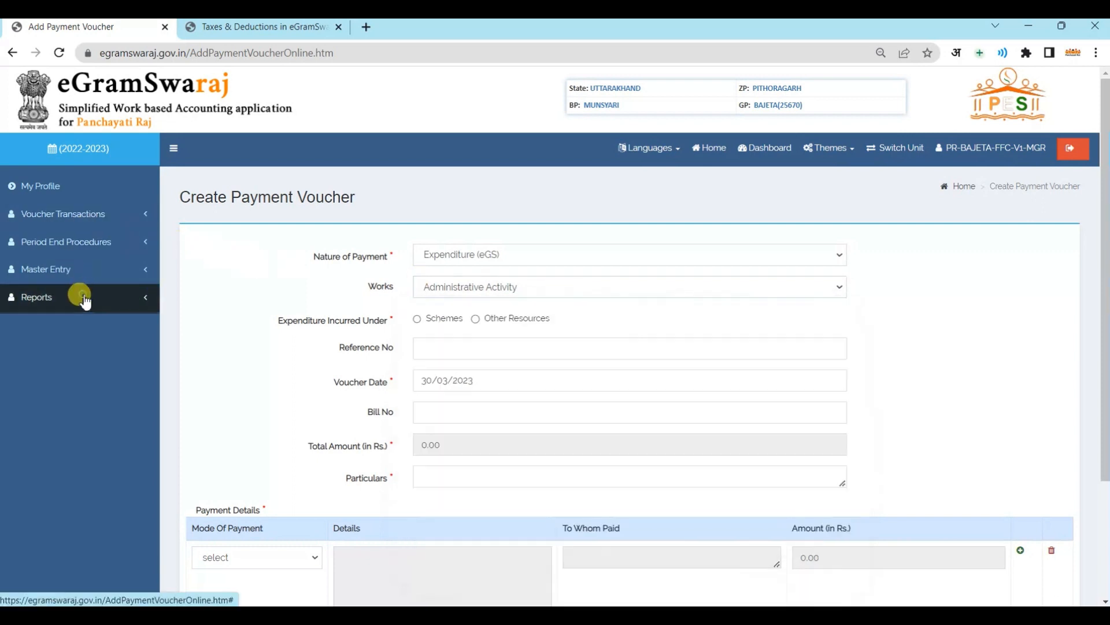
left_click(70, 326)
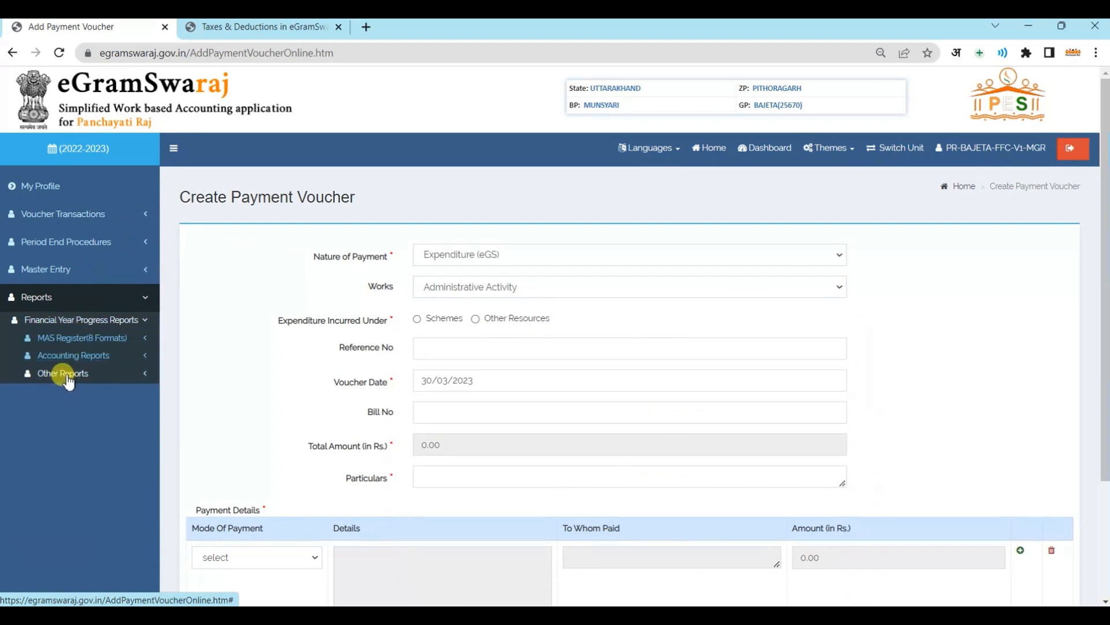
left_click(64, 373)
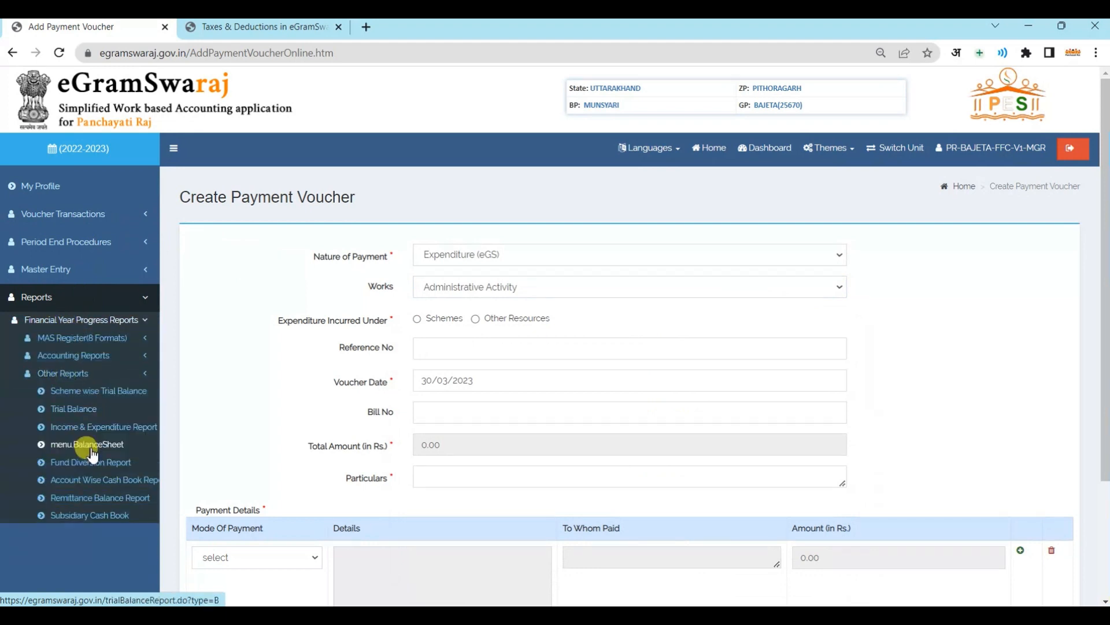
left_click(81, 484)
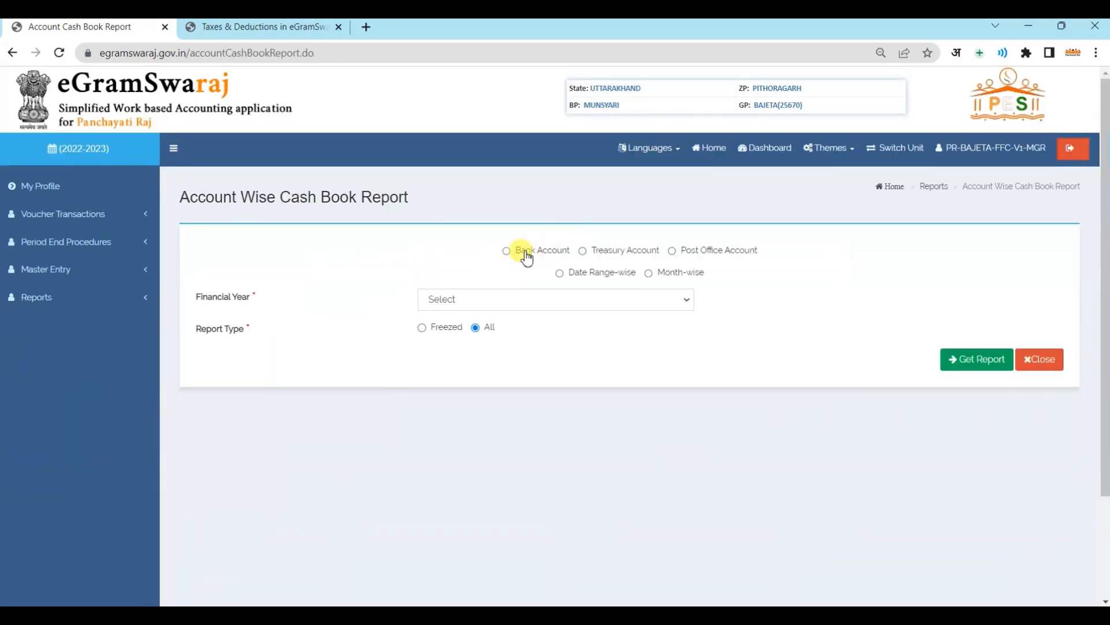
Select the panchayat's INDUSIND BANK LIMITED bank account for the cash book report
left_click(517, 251)
left_click(539, 283)
left_click(499, 307)
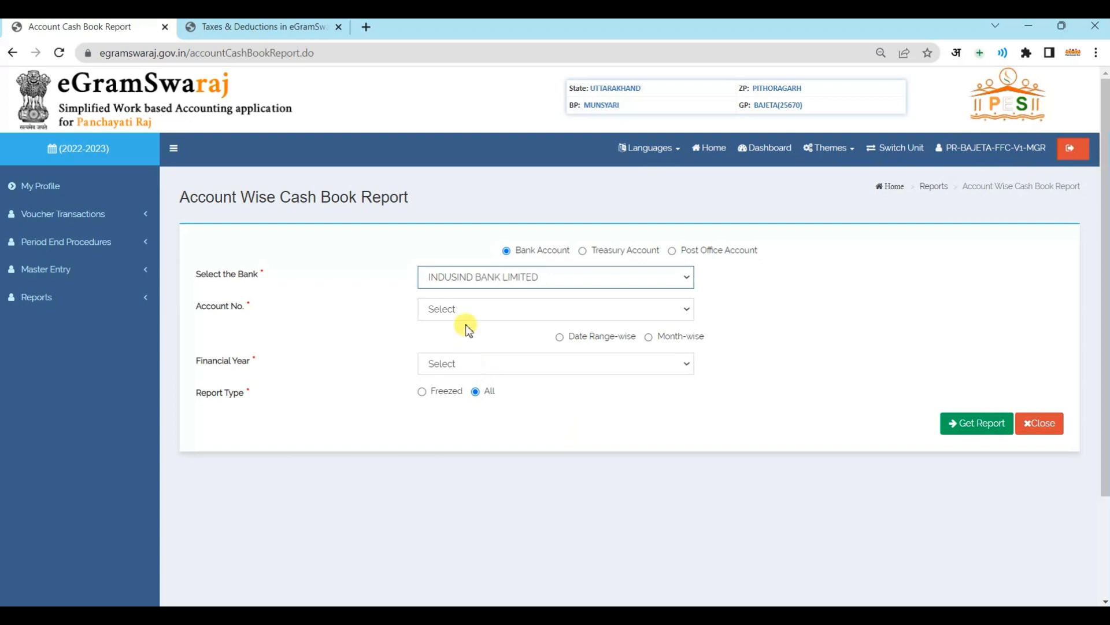
left_click(451, 310)
left_click(464, 342)
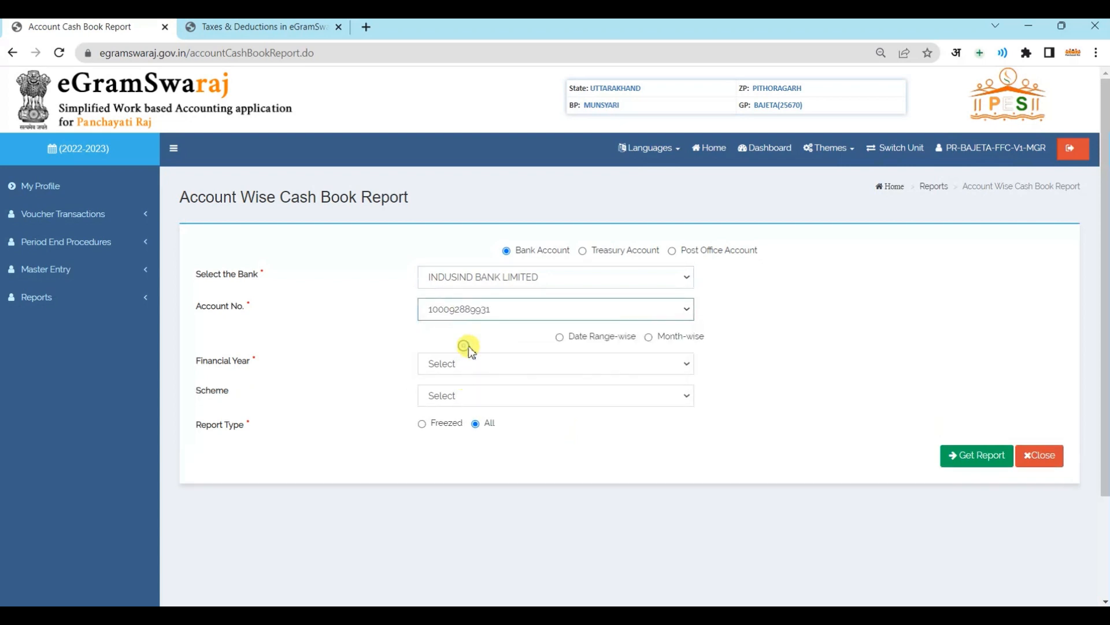
Request a month-wise report for March 2022-2023, XV Finance Commission, Tied Grant, and generate it
left_click(648, 337)
left_click(555, 365)
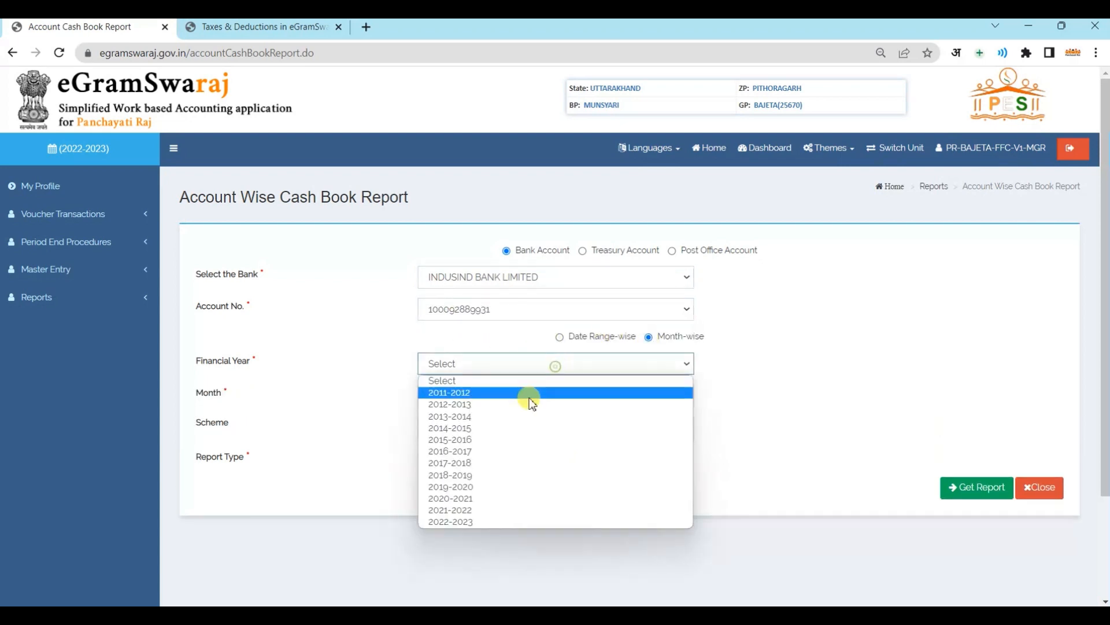
left_click(474, 522)
left_click(478, 397)
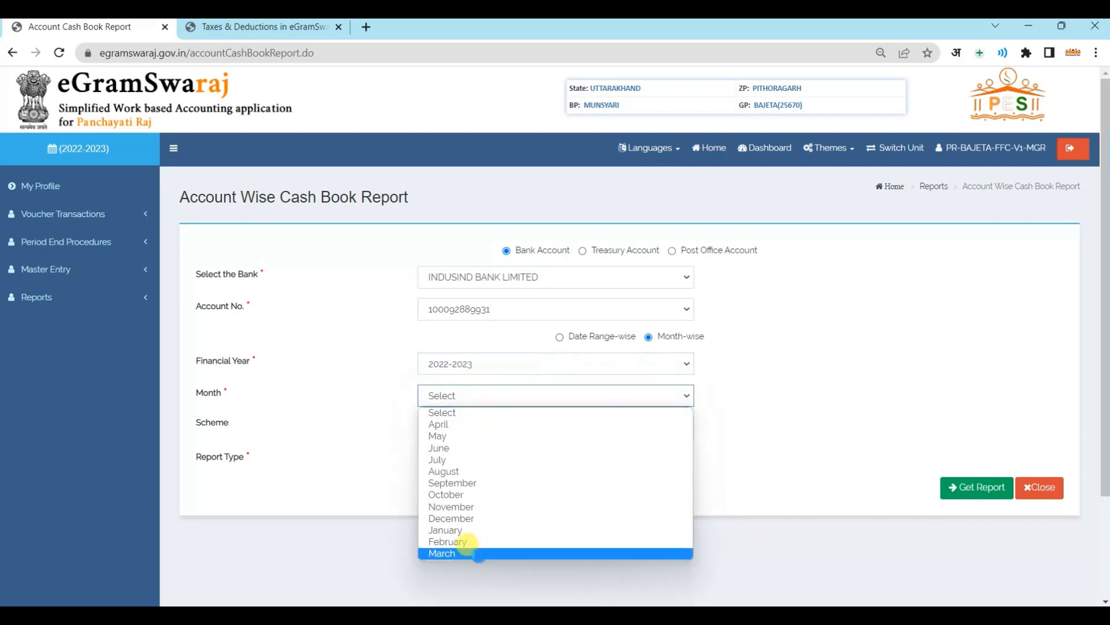
left_click(463, 553)
left_click(446, 435)
left_click(459, 467)
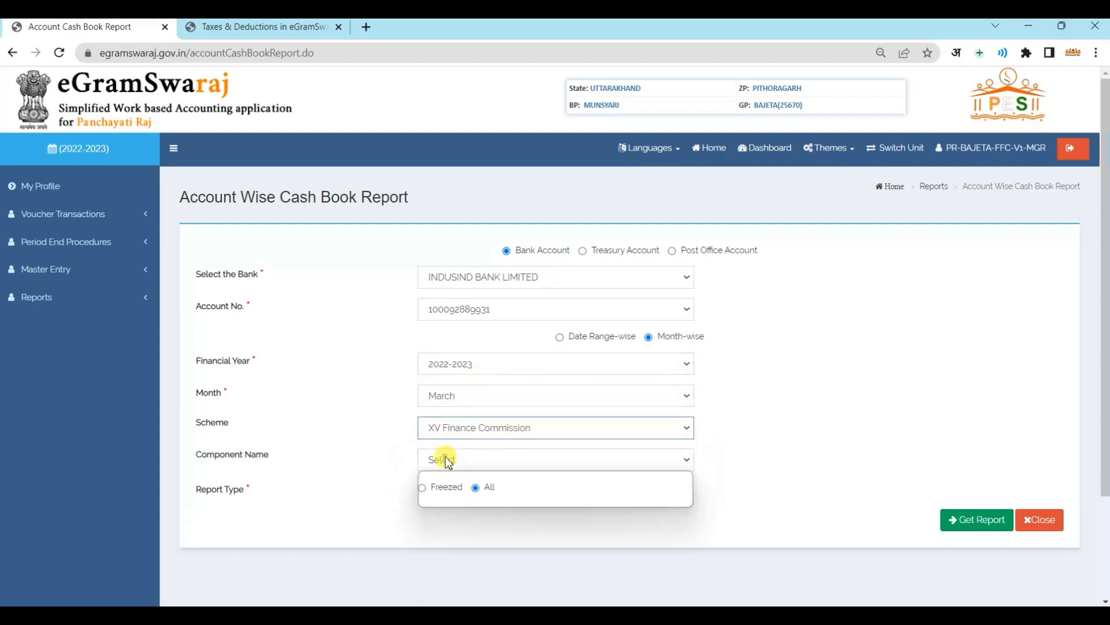
left_click(446, 456)
left_click(485, 500)
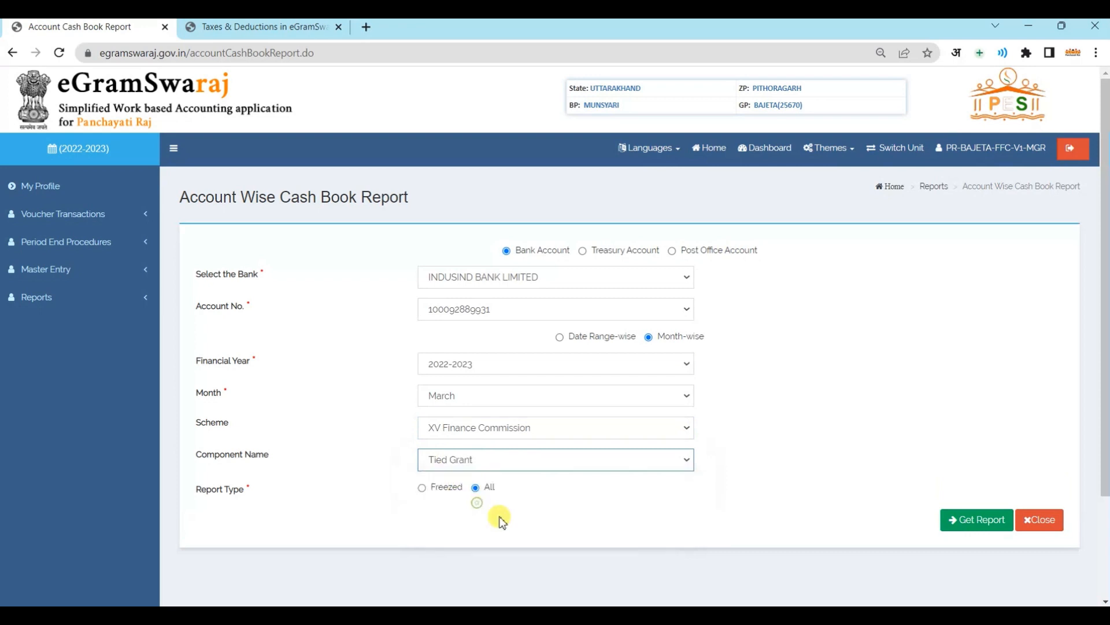
left_click(978, 523)
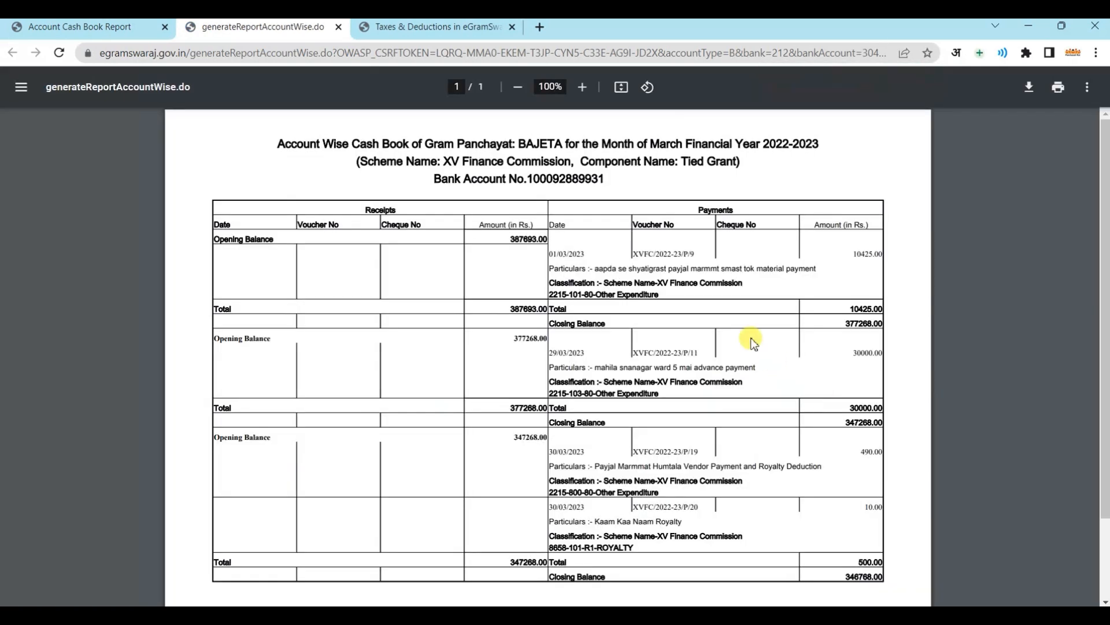
Check the 500.00 payments total and the Kaam Kaa Naam Royalty entry in the report
scroll(809, 451, "down", 1)
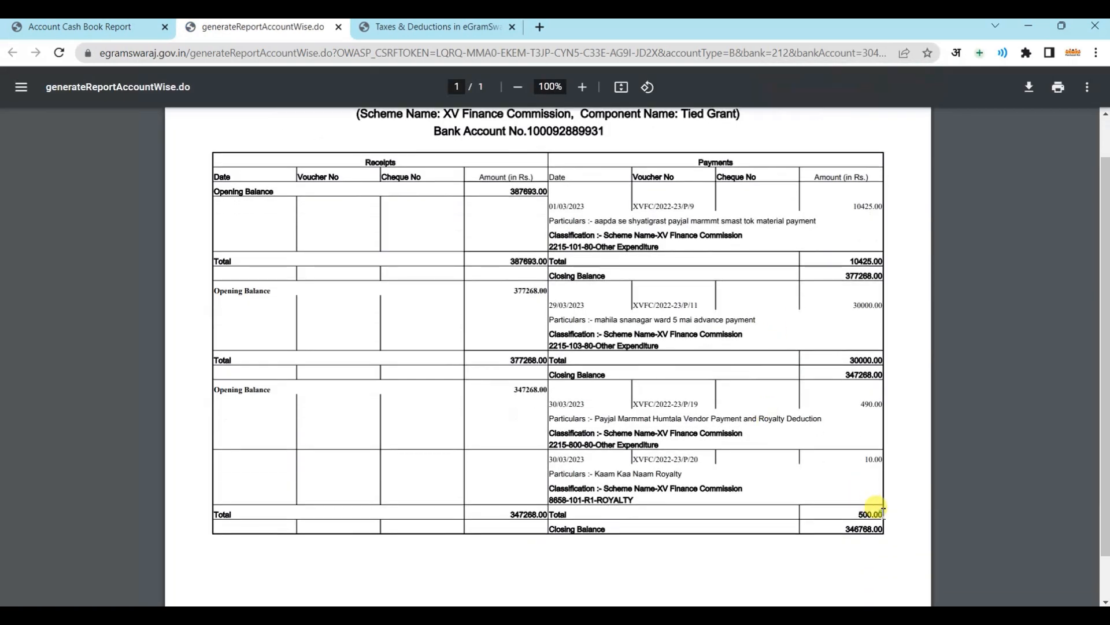
double_click(868, 513)
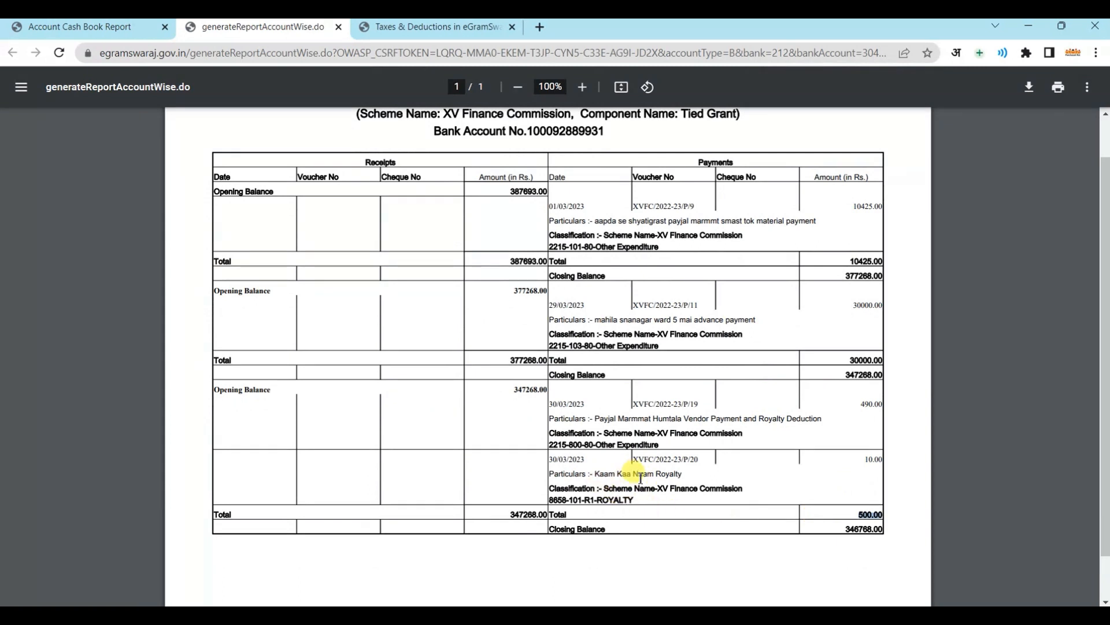
left_click(598, 475)
mouse_move(598, 476)
left_mouse_down()
mouse_move(703, 473)
mouse_move(598, 474)
left_mouse_up()
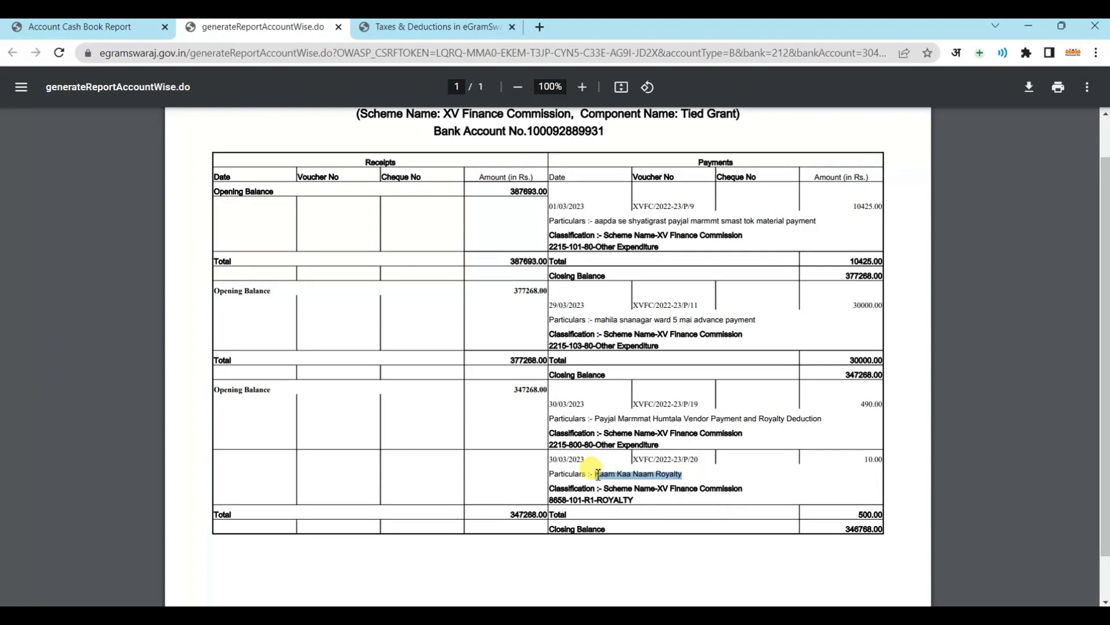
left_click(838, 426)
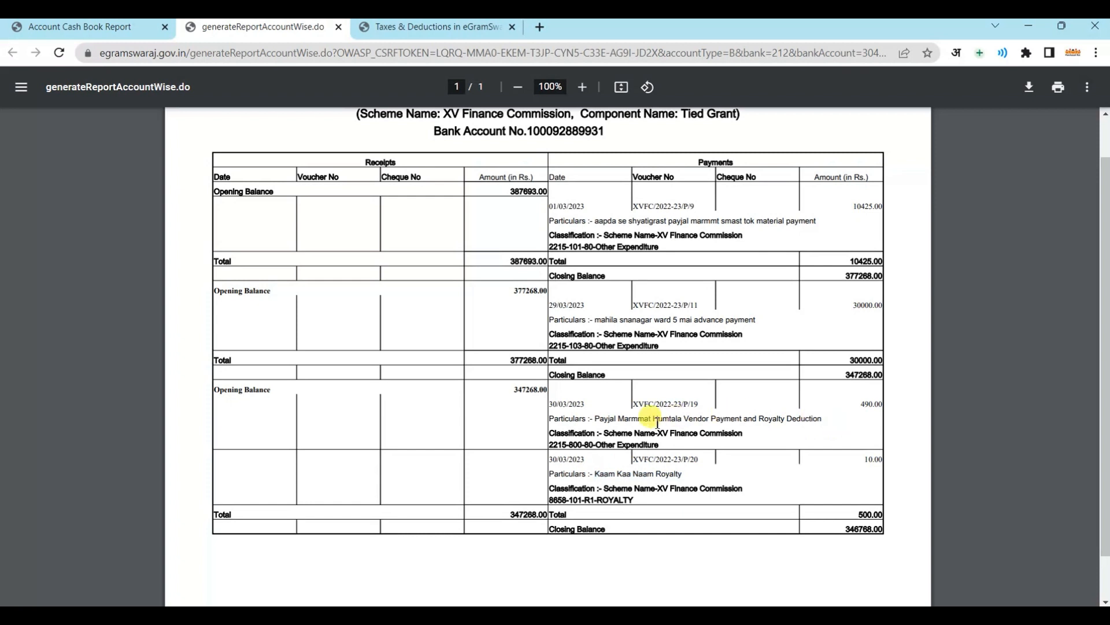
Check the vendor payment and royalty deduction entry and the 346768.00 closing balance
left_click_drag(589, 421, 815, 419)
left_click(870, 455)
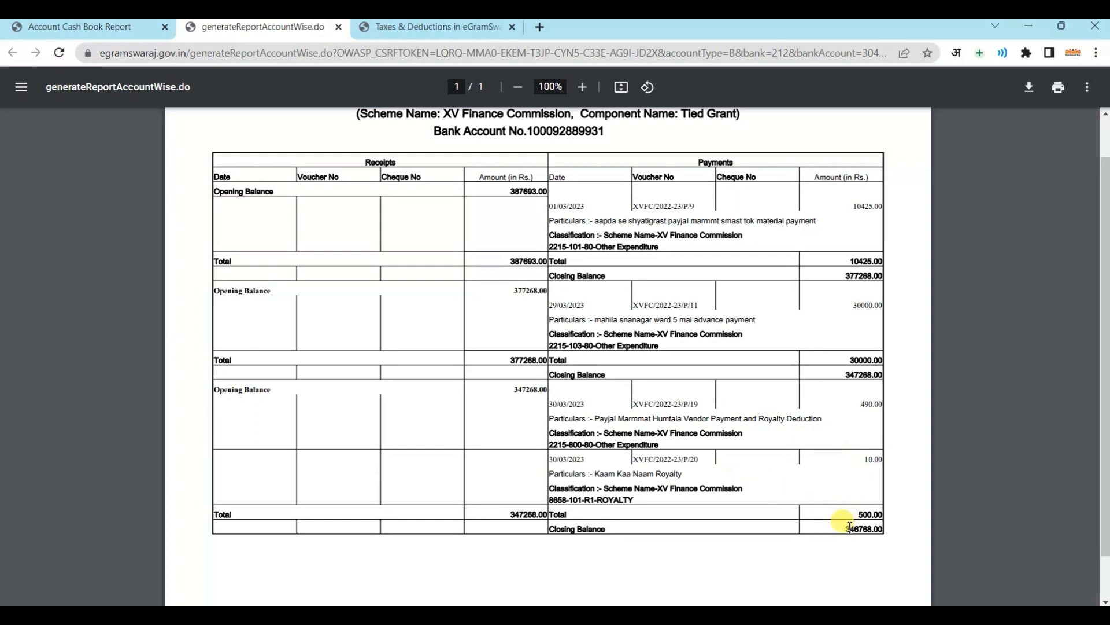
left_click_drag(845, 528, 881, 533)
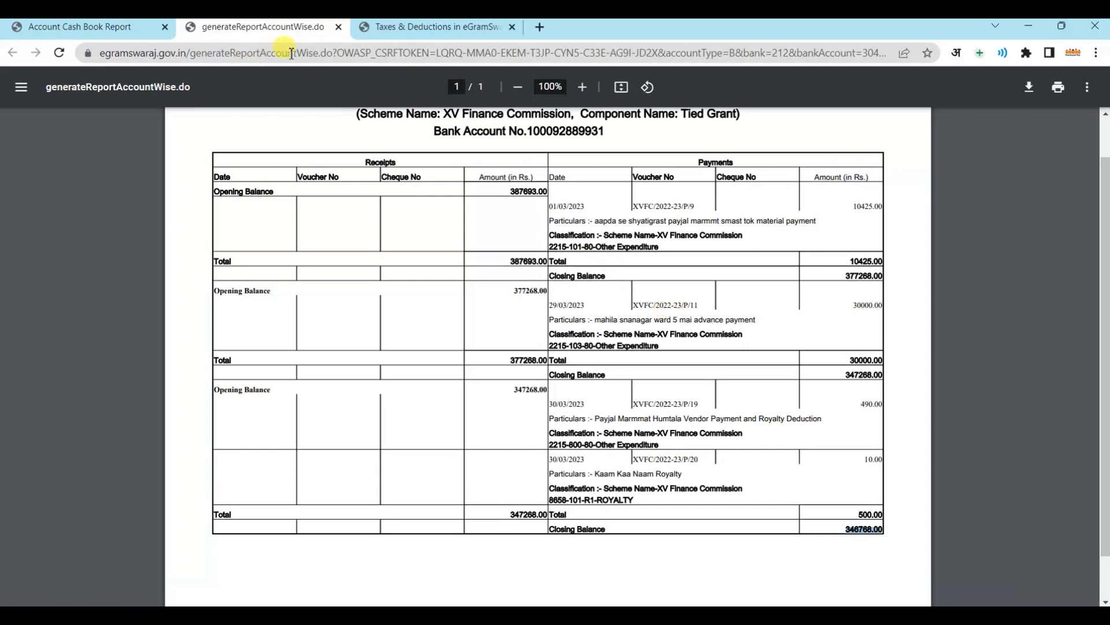
Close the cash book PDF tab to return to the March 2022-2023 Account Wise Cash Book form
left_click(341, 27)
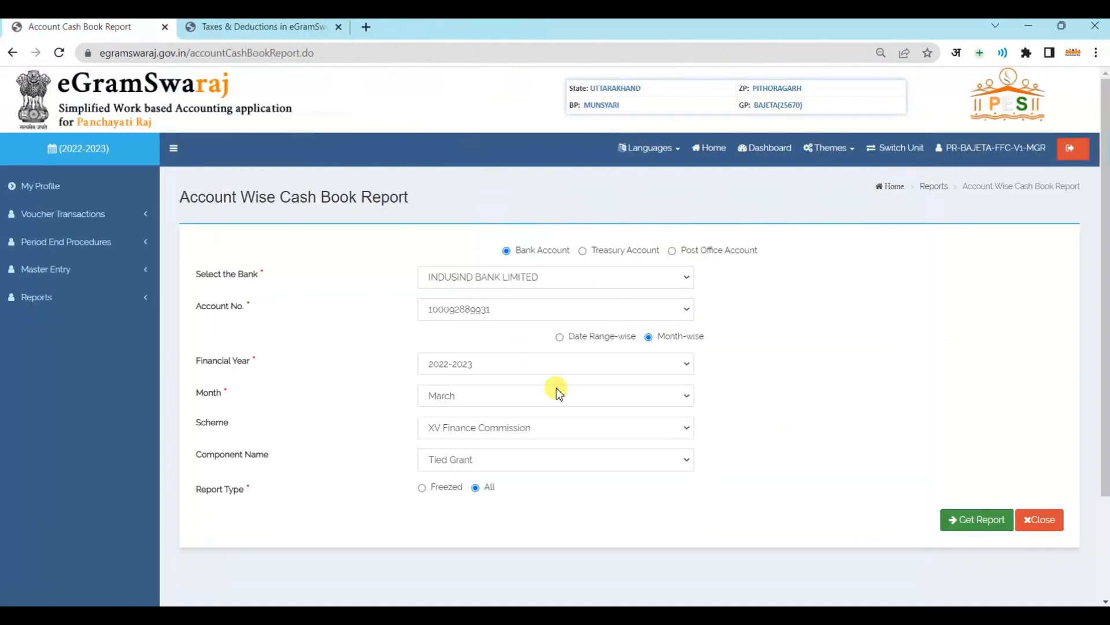